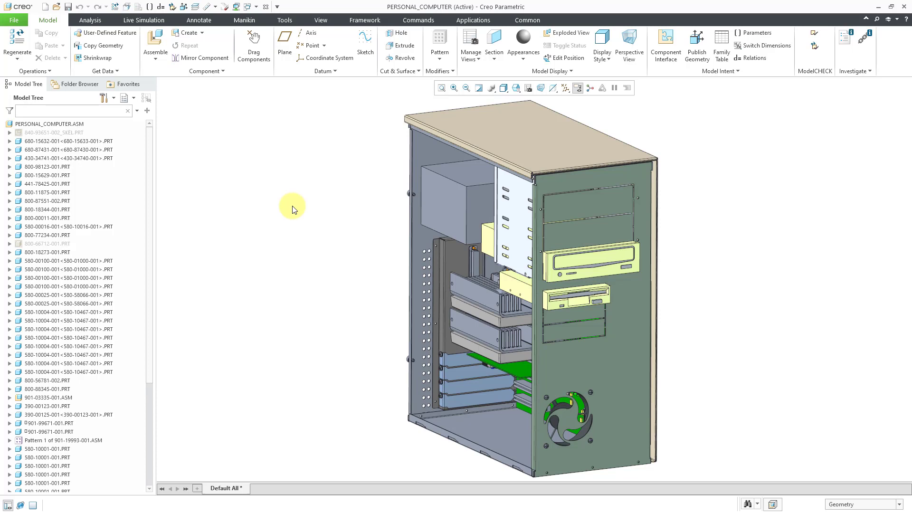
click(583, 353)
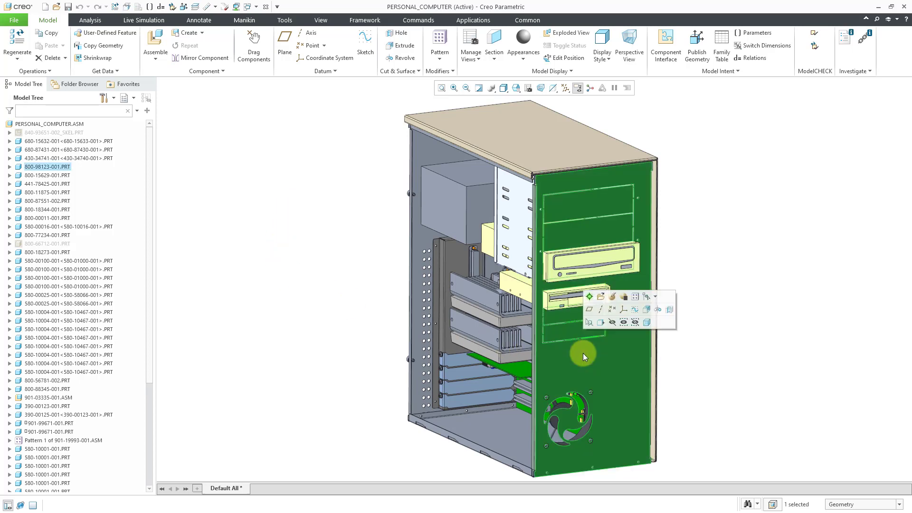
click(590, 297)
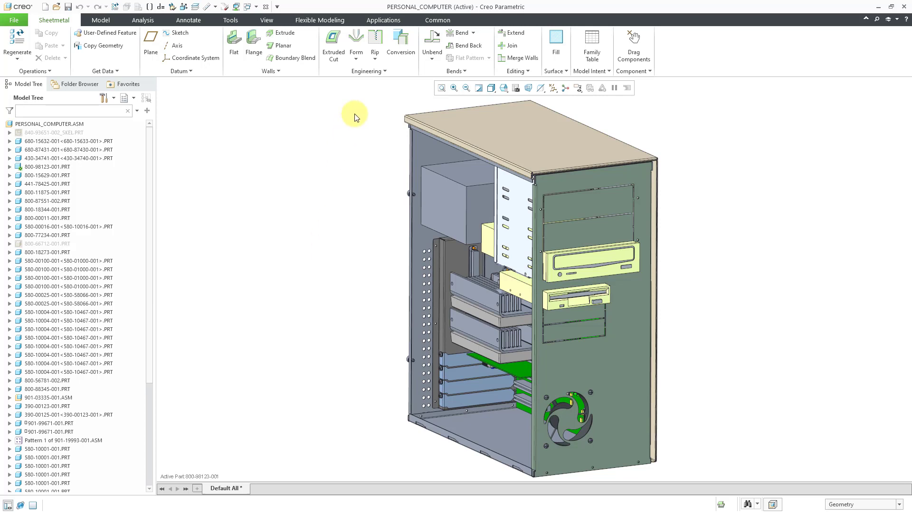
- Start an Engineering cosmetic sketch using the side panel face as the sketch plane
click(368, 72)
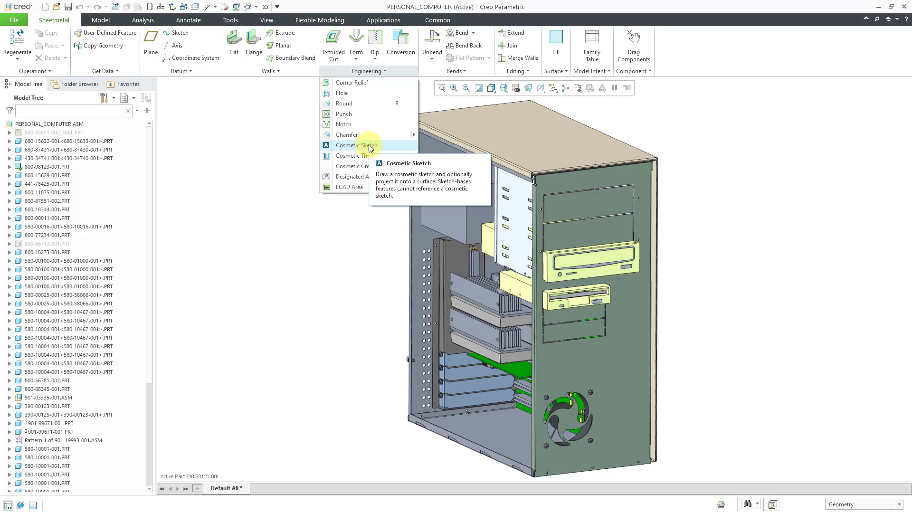
click(369, 145)
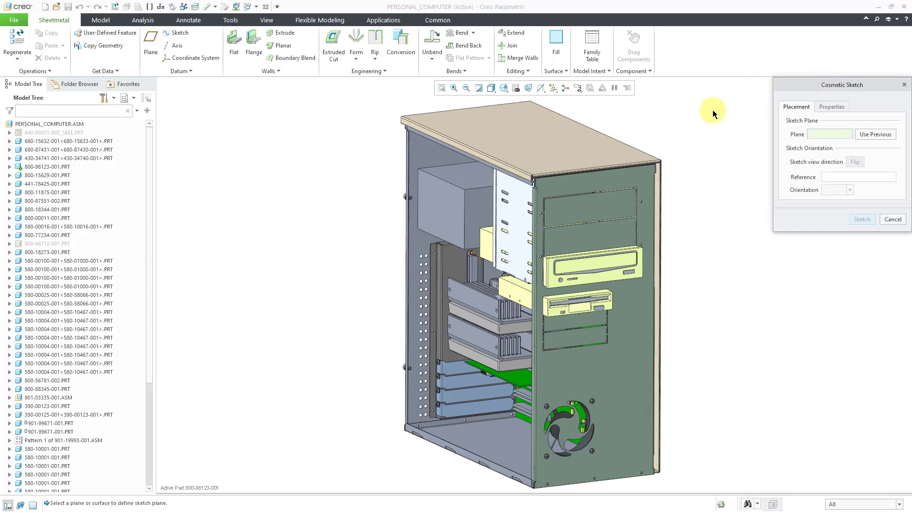
click(627, 396)
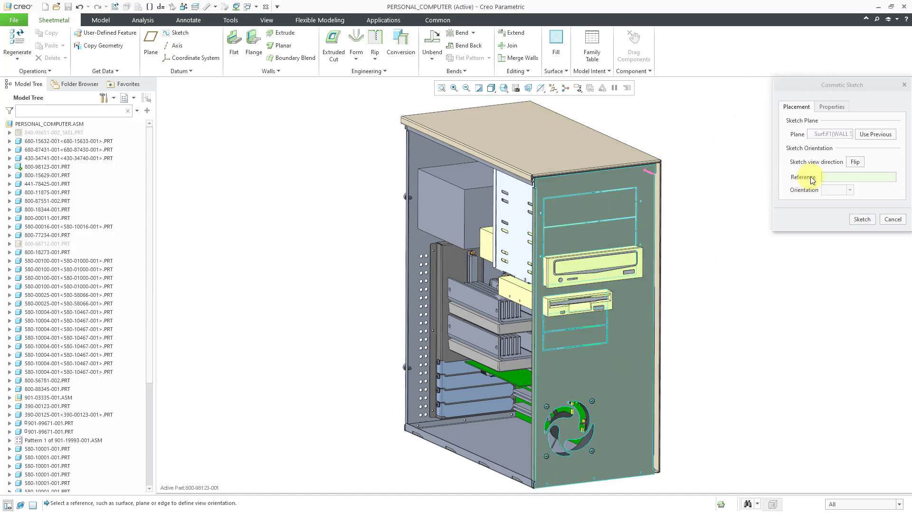
- Set the adjacent wall surface as the sketch reference with orientation Left
shift+middle_drag(568, 400, 531, 310)
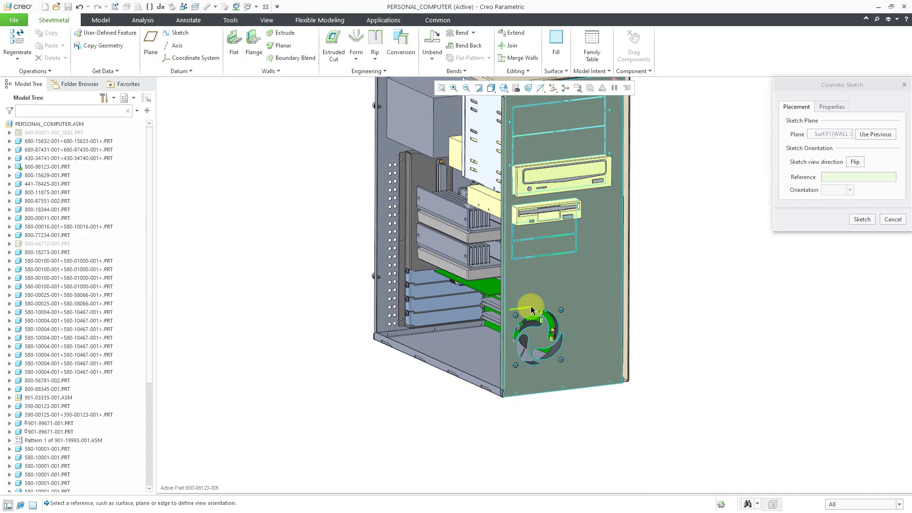
scroll(510, 473, down, 5)
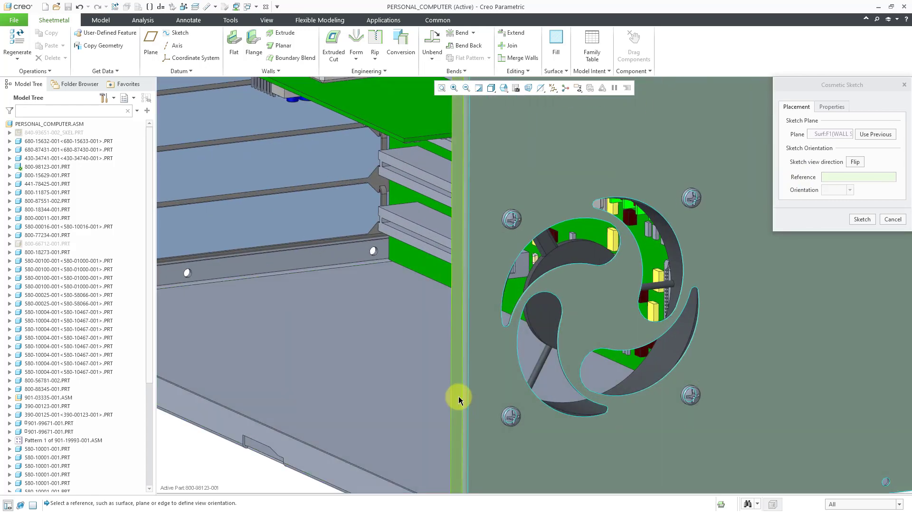
click(459, 401)
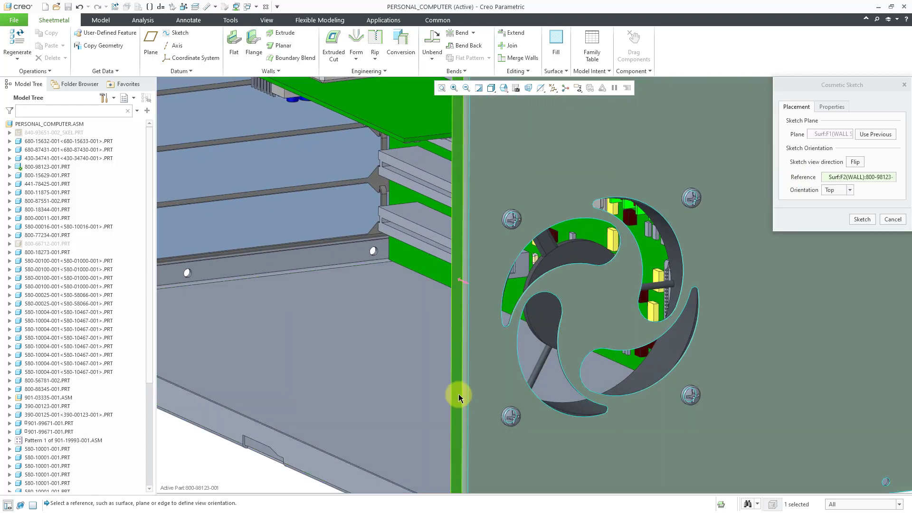
click(850, 190)
click(829, 214)
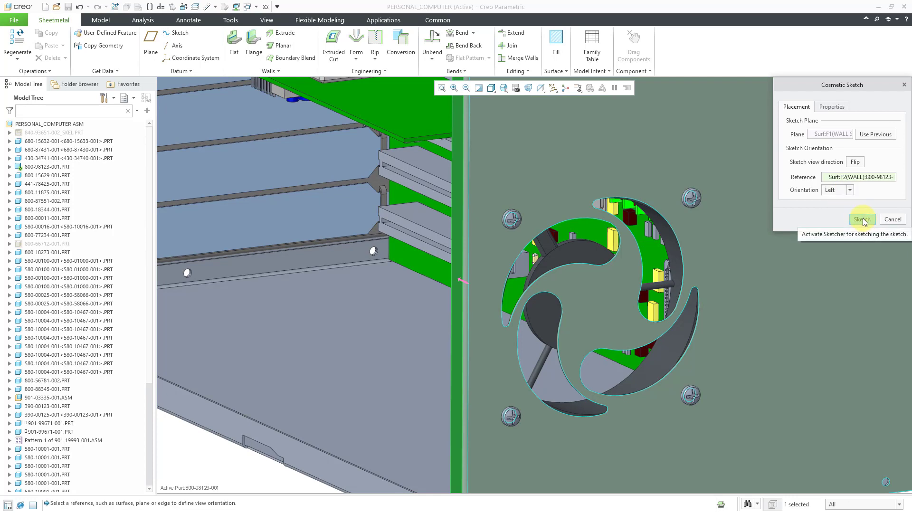
- Enter the sketcher on the panel face and return to the standard oblique view
click(863, 220)
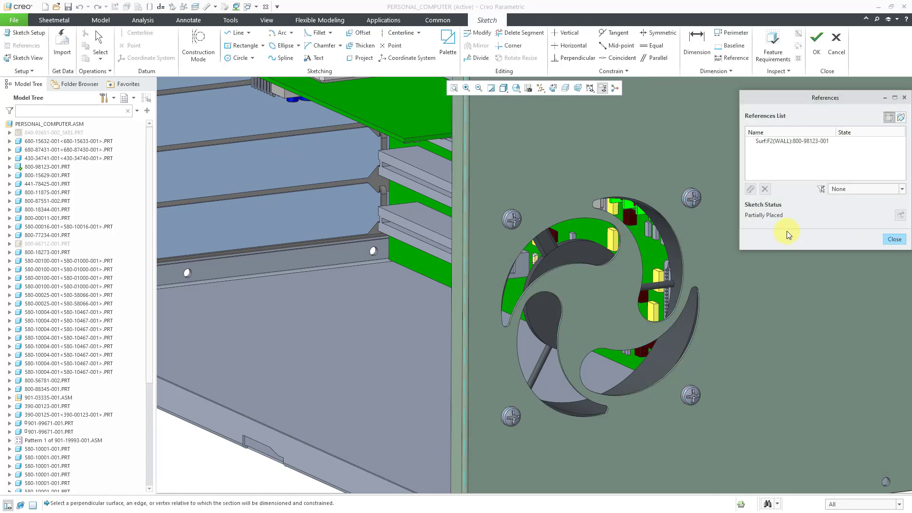
key(ctrl+d)
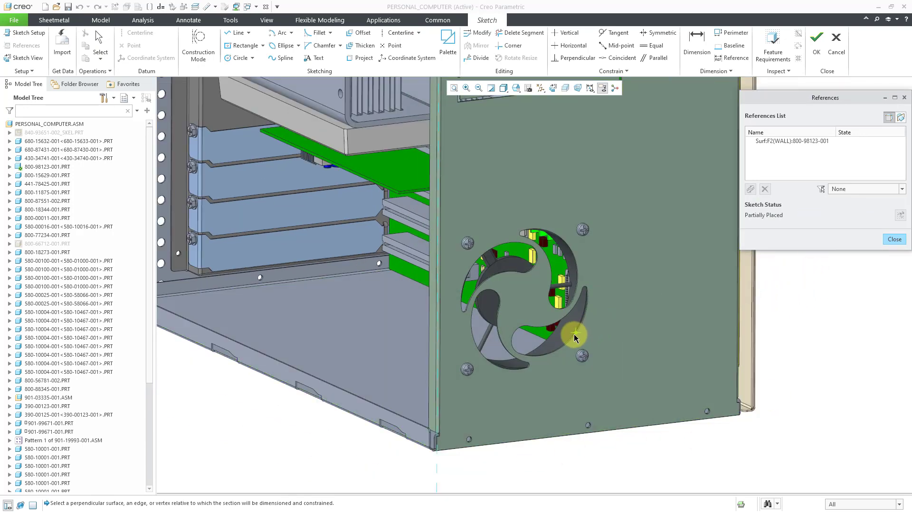
middle_drag(574, 334, 579, 333)
scroll(576, 339, down, 5)
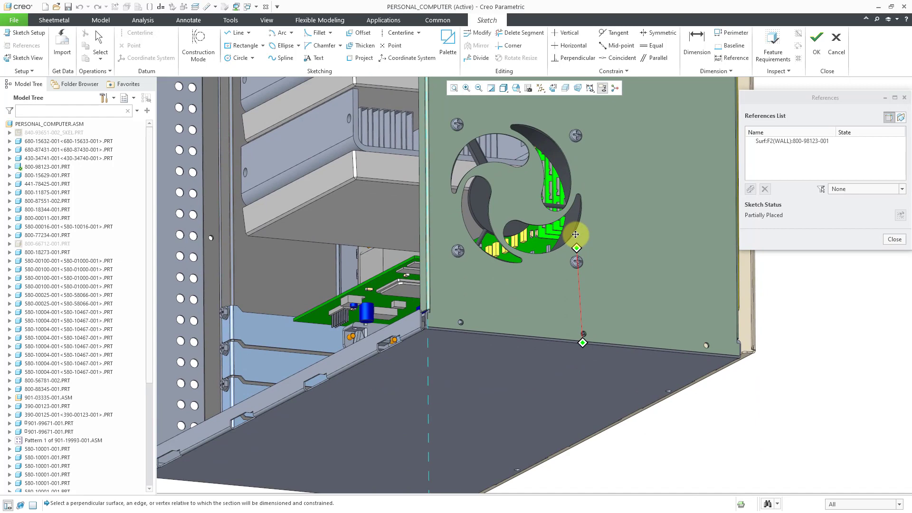
scroll(501, 407, down, 4)
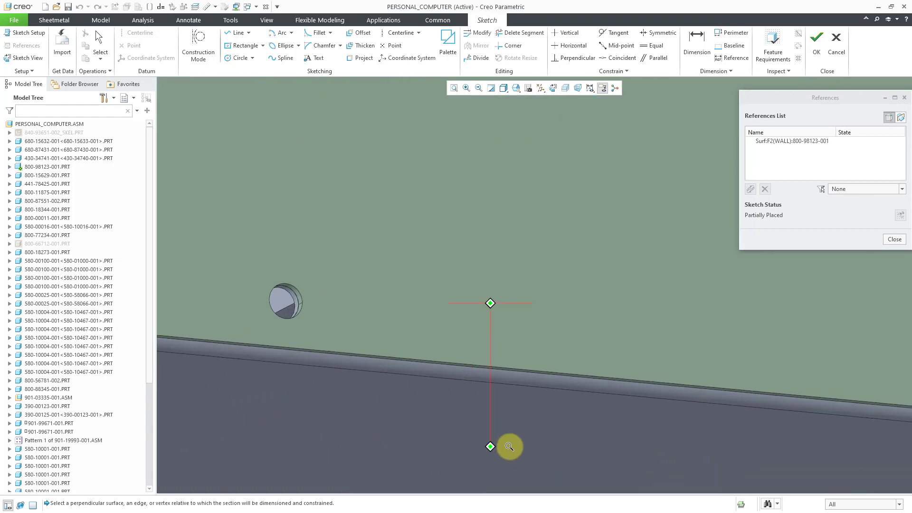
- Add the lower wall surface as an extra sketch reference and close References
middle_drag(522, 455, 540, 357)
click(541, 356)
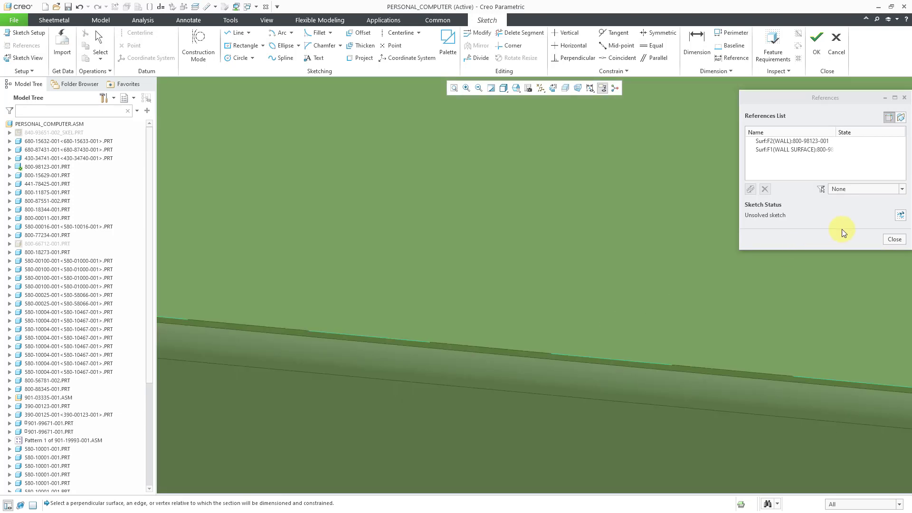
click(894, 239)
scroll(509, 384, up, 6)
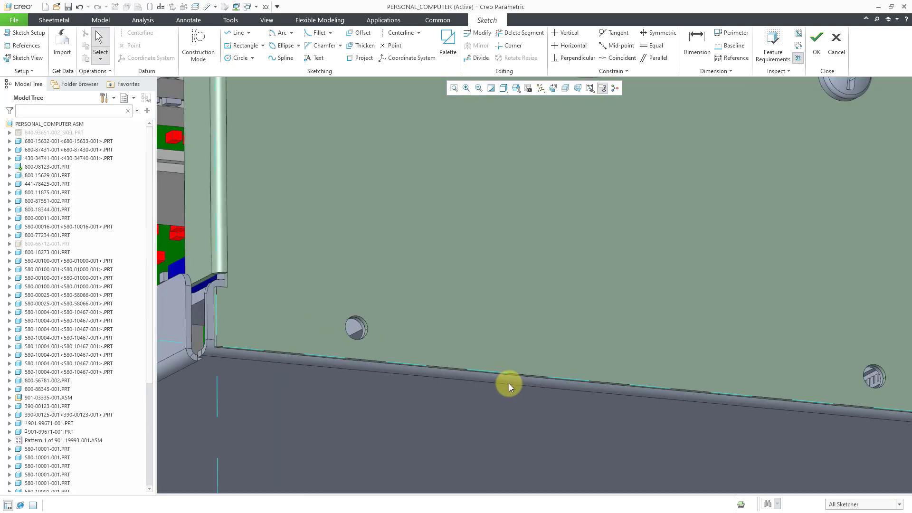
middle_drag(548, 322, 560, 401)
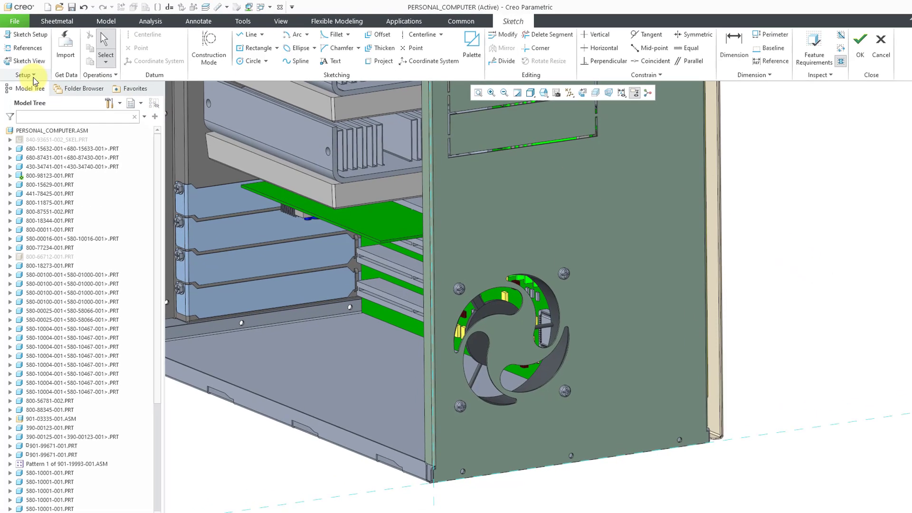
- Turn on Under-Constrained Mode from the sketch Setup options
click(31, 72)
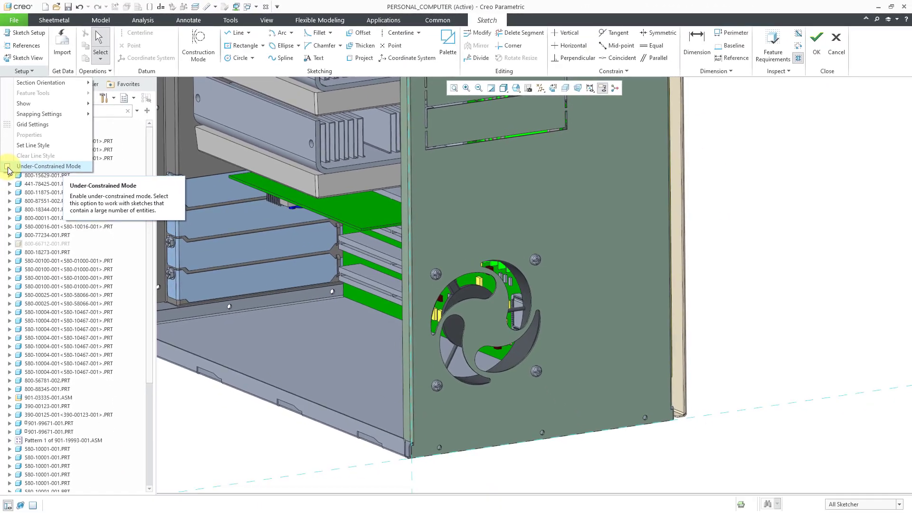
click(8, 168)
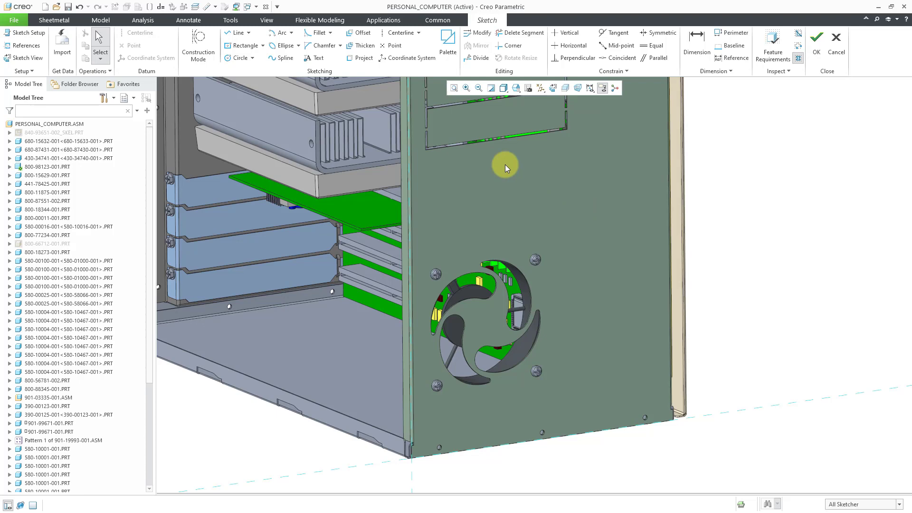
- Import logo.sec, scale it by 20, and drag it above and right of the fan opening
click(62, 59)
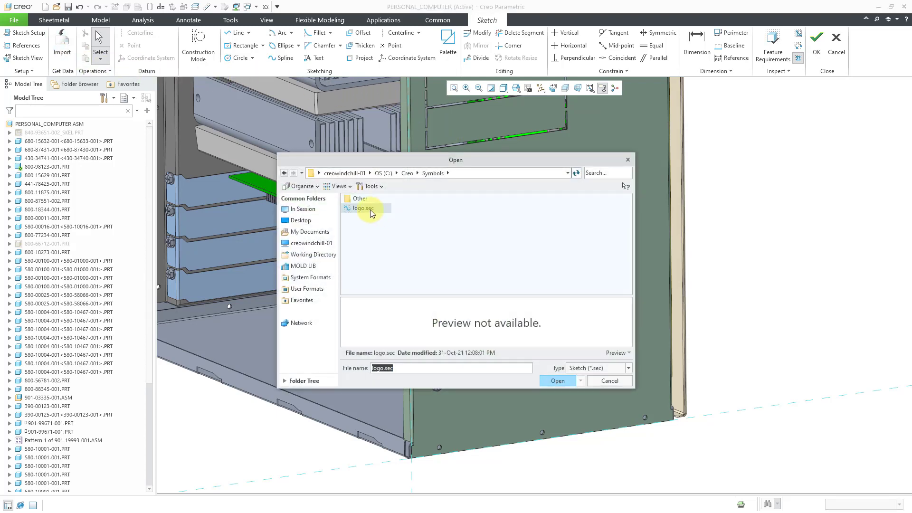
double_click(370, 210)
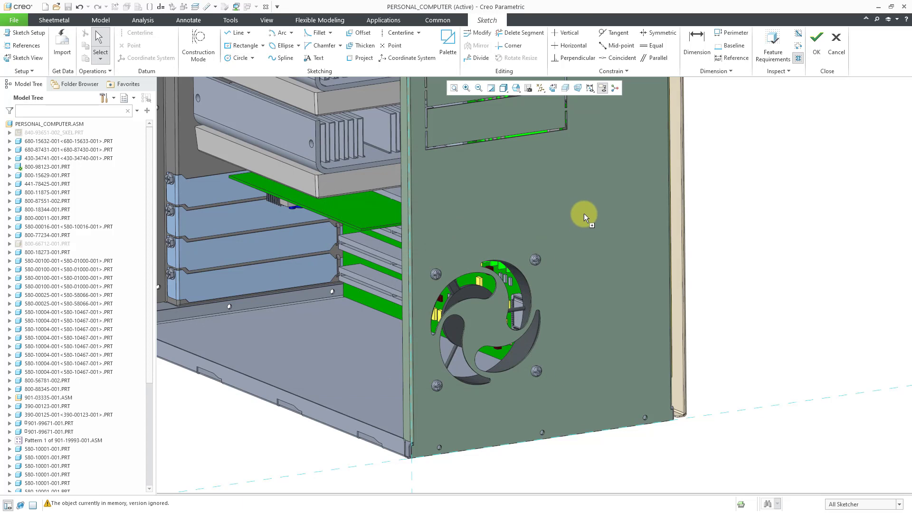
click(583, 217)
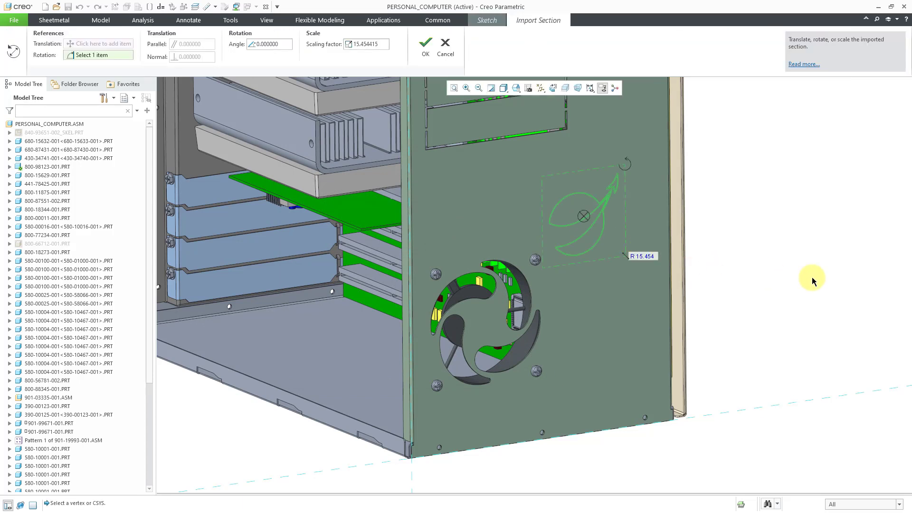
double_click(646, 261)
text(20)
key(Return)
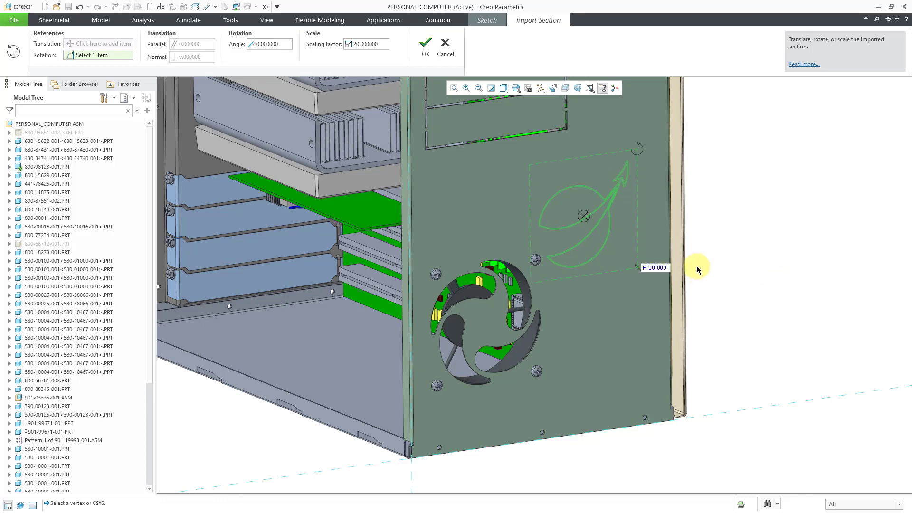
mouse_move(584, 216)
mouse_down()
mouse_move(603, 229)
mouse_move(602, 221)
mouse_up()
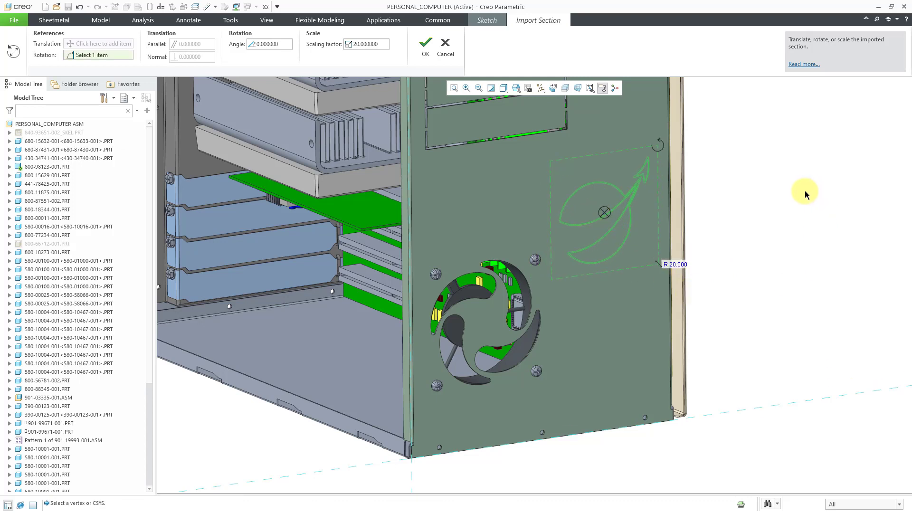
- Accept the logo placement and complete the logo cosmetic sketch with OK
click(426, 50)
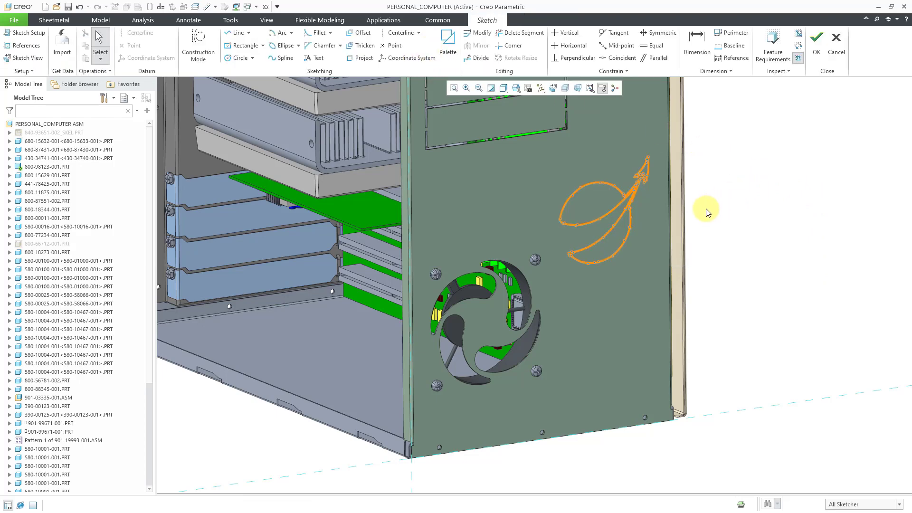
middle_drag(706, 212, 702, 207)
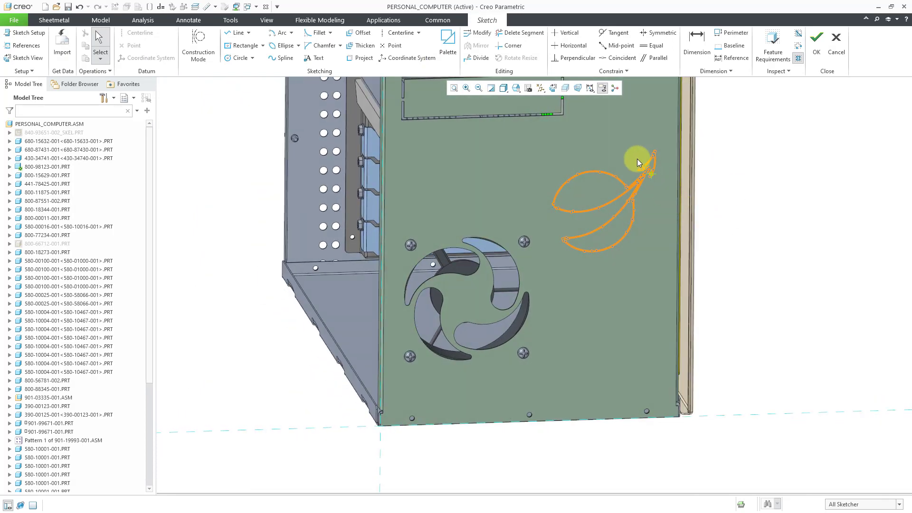
scroll(638, 163, up, 6)
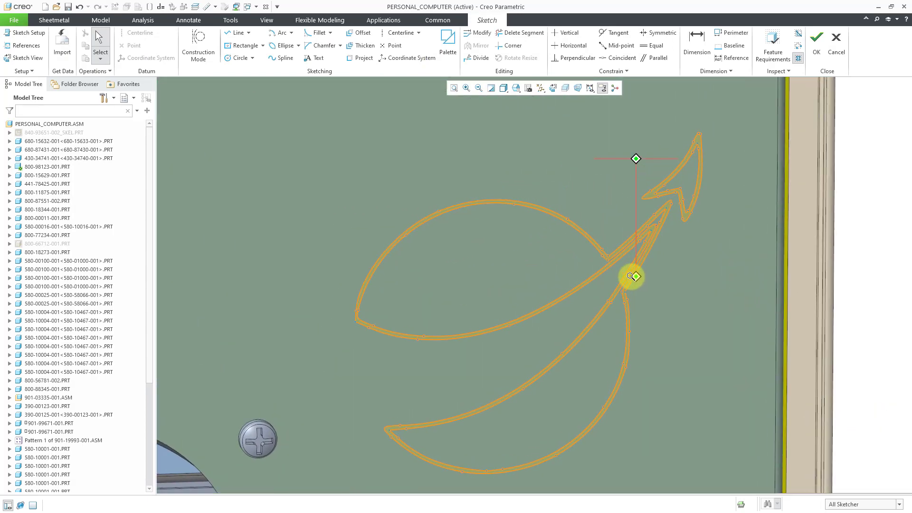
scroll(630, 276, down, 6)
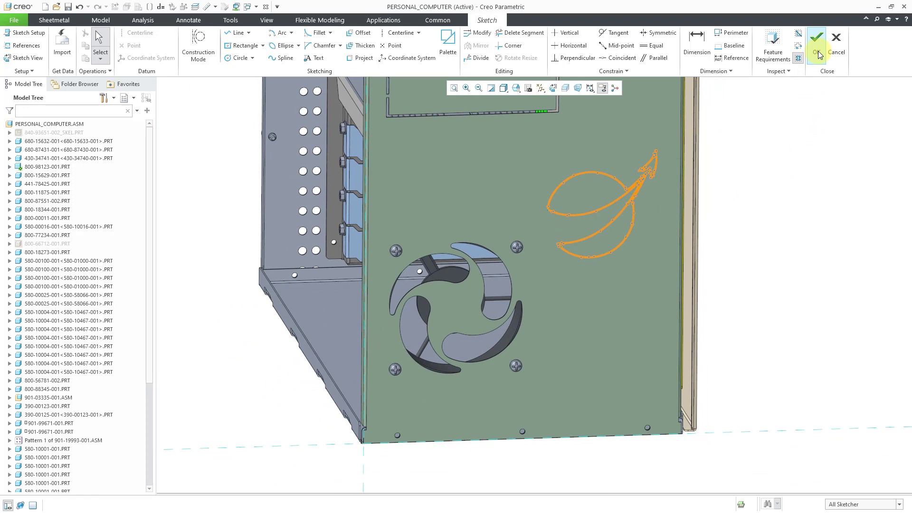
click(817, 51)
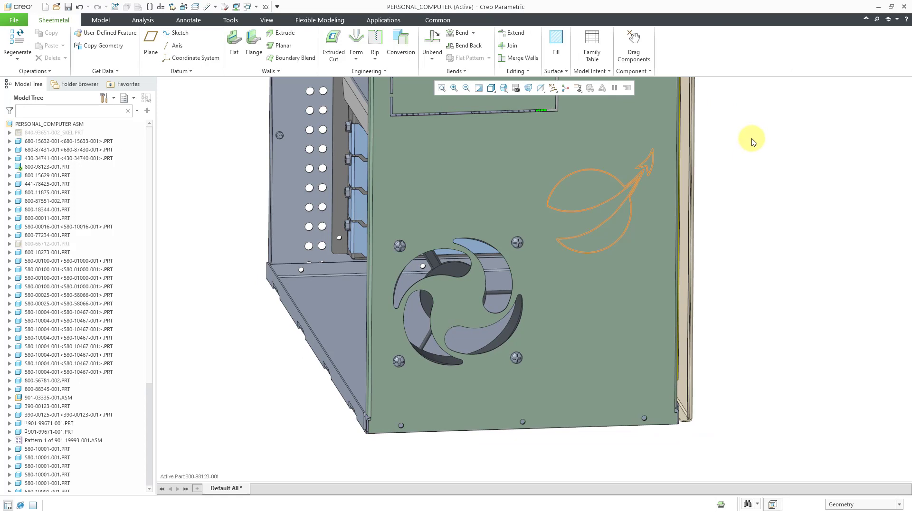
- Start another cosmetic sketch on the previous sketch plane using Use Previous
click(387, 71)
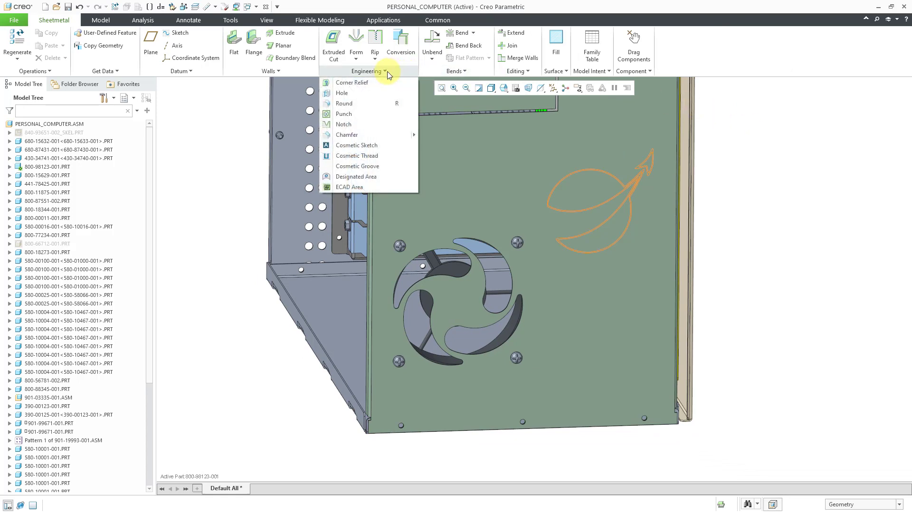
click(387, 145)
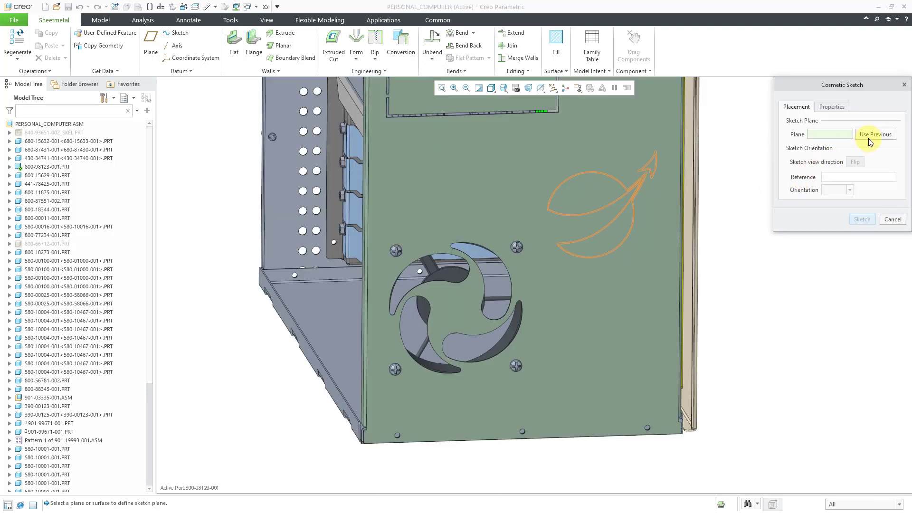
click(872, 138)
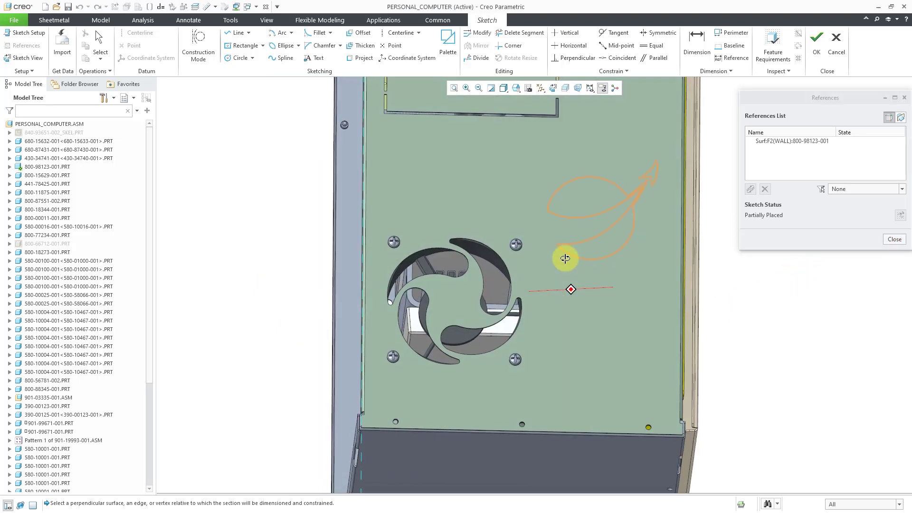
- Add the panel's bottom wall surface as an extra sketch reference
middle_drag(563, 299, 478, 219)
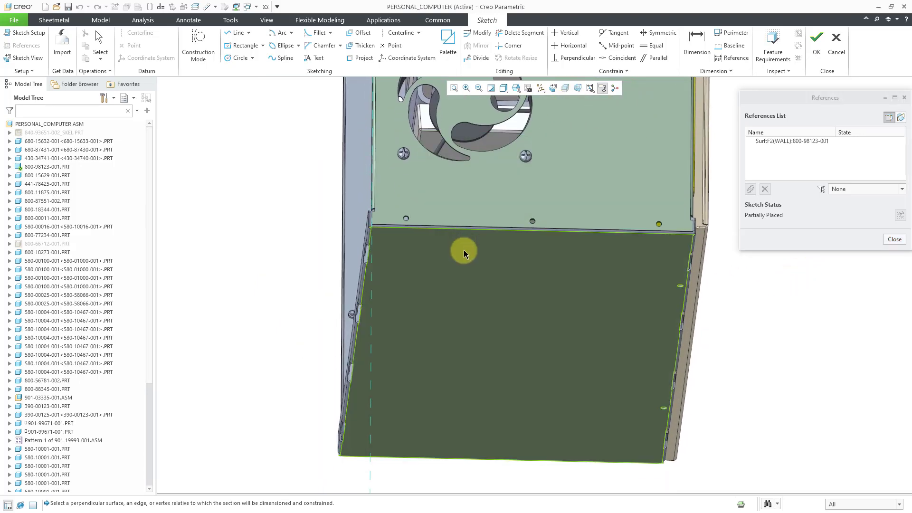
scroll(472, 385, up, 5)
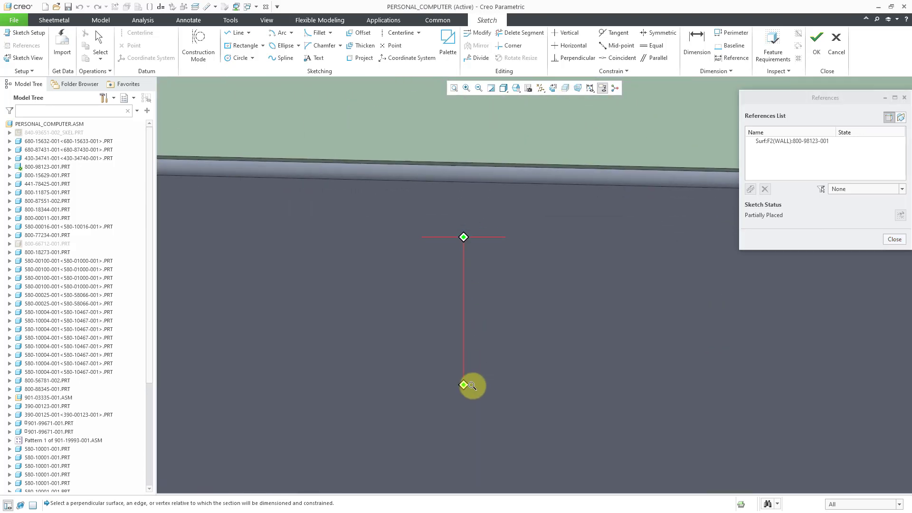
click(509, 163)
scroll(493, 261, down, 6)
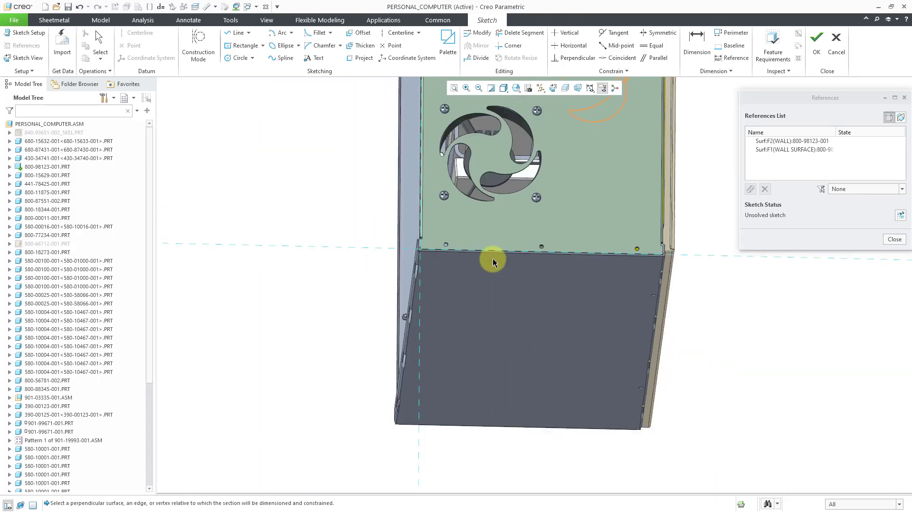
middle_drag(492, 261, 532, 218)
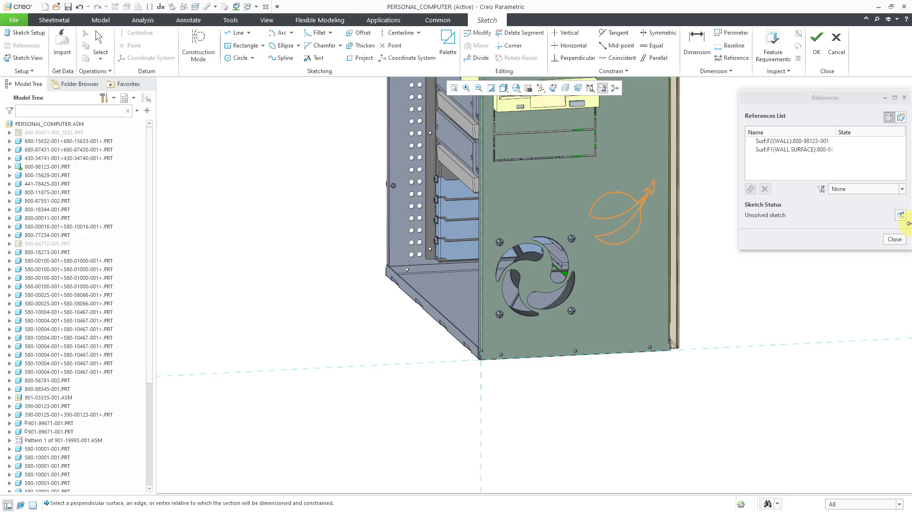
- Close References and place the text 'S/N' on the lower side panel
click(895, 239)
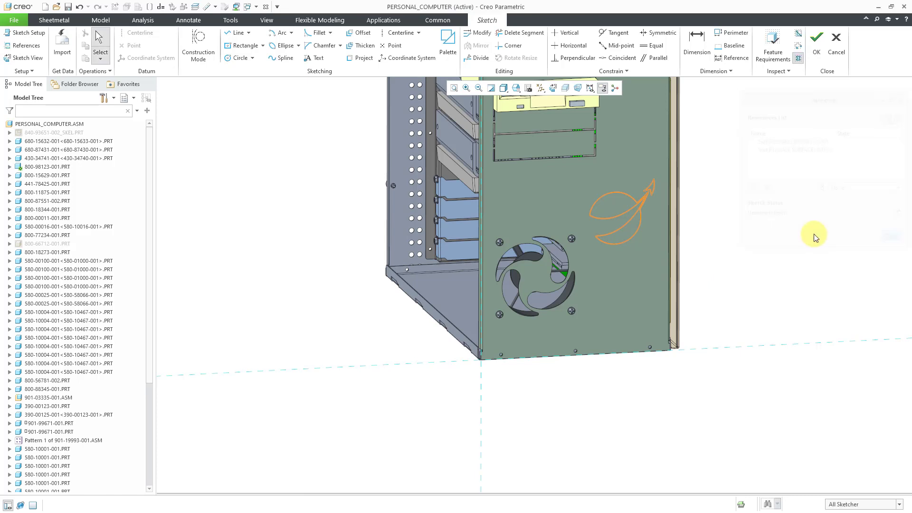
click(321, 61)
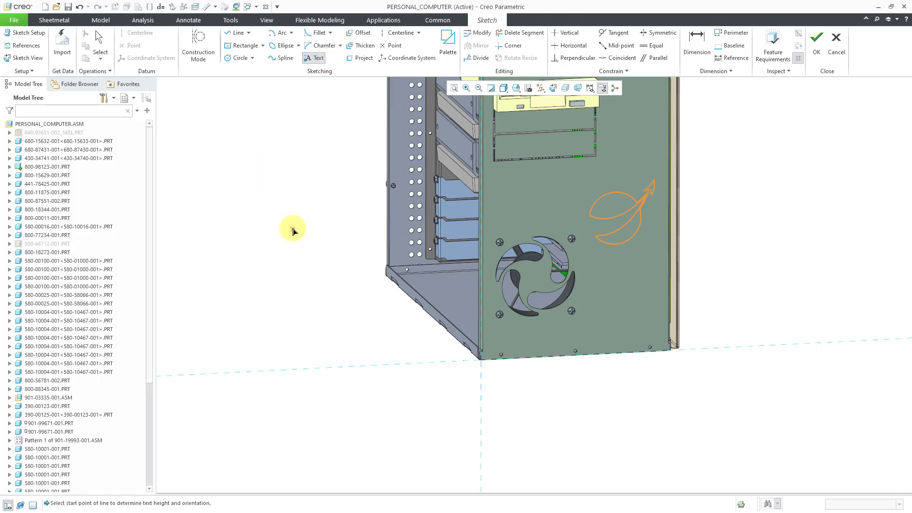
click(524, 344)
click(688, 336)
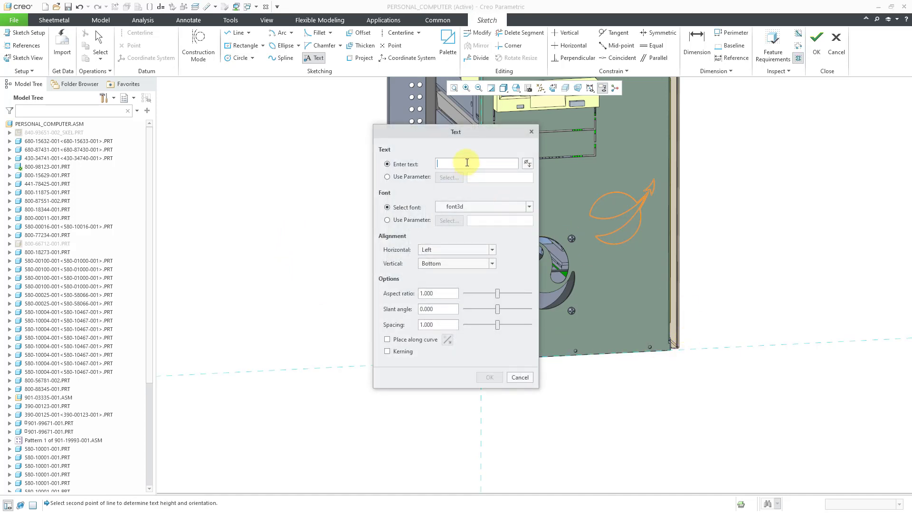
text(S/N:)
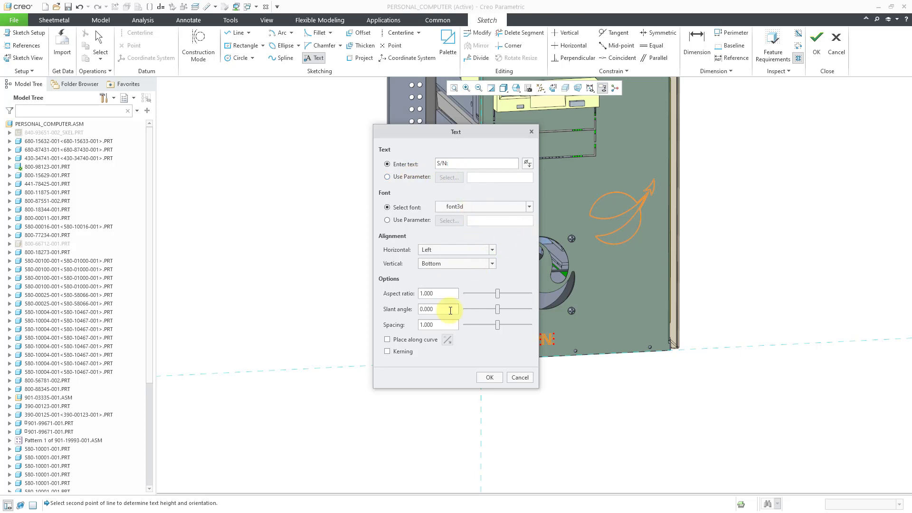
click(489, 378)
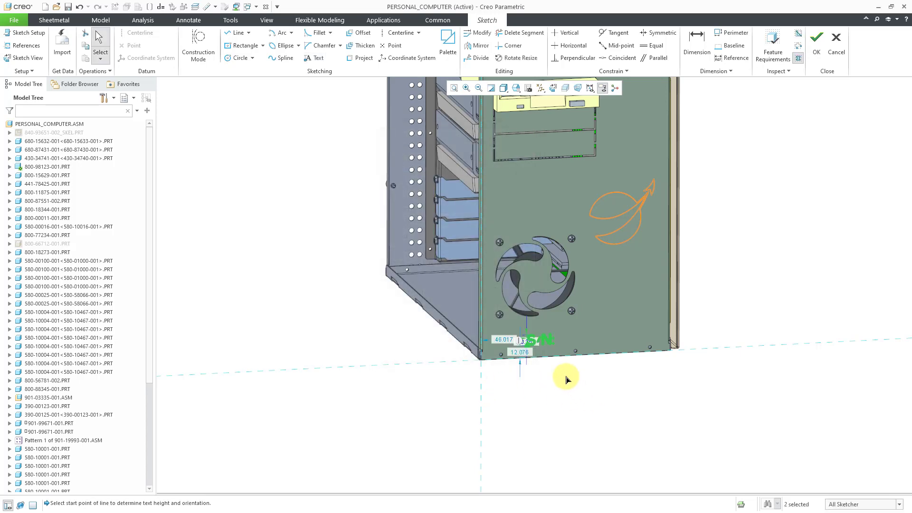
- Dimension the S/N text 10 from the bottom, 40 from the side, height 12.5, and finish
ctrl+middle_drag(534, 343, 537, 473)
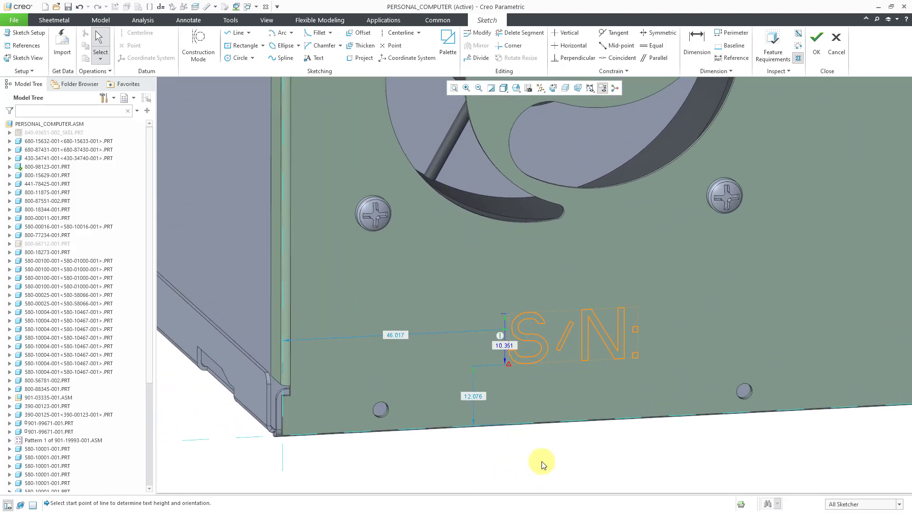
double_click(477, 397)
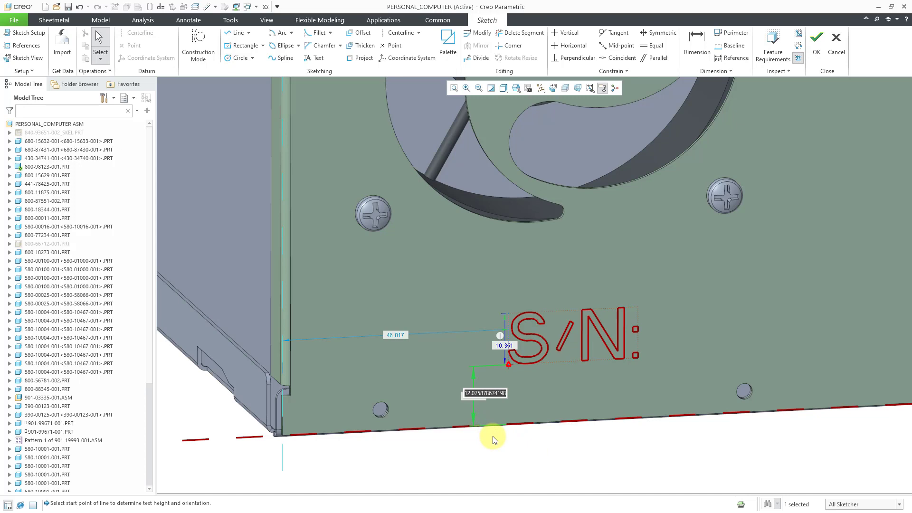
text(10)
key(Return)
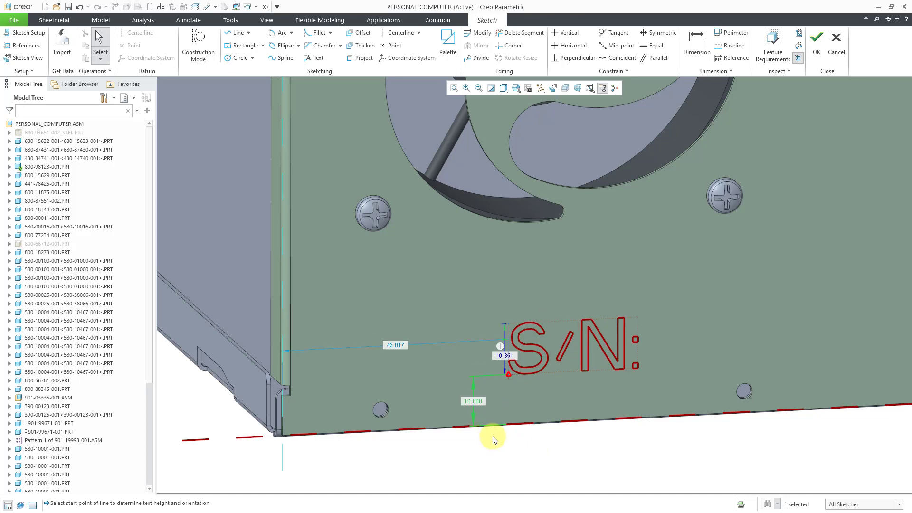
double_click(393, 344)
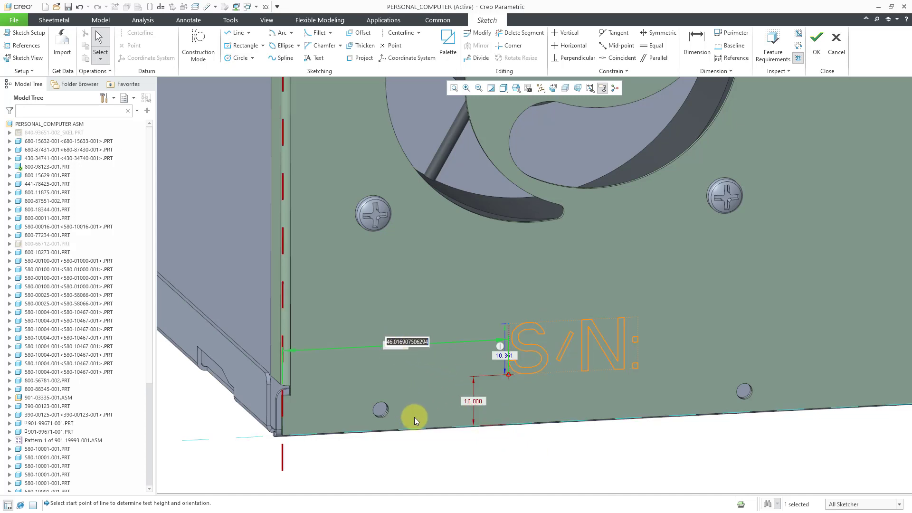
text(40)
key(Return)
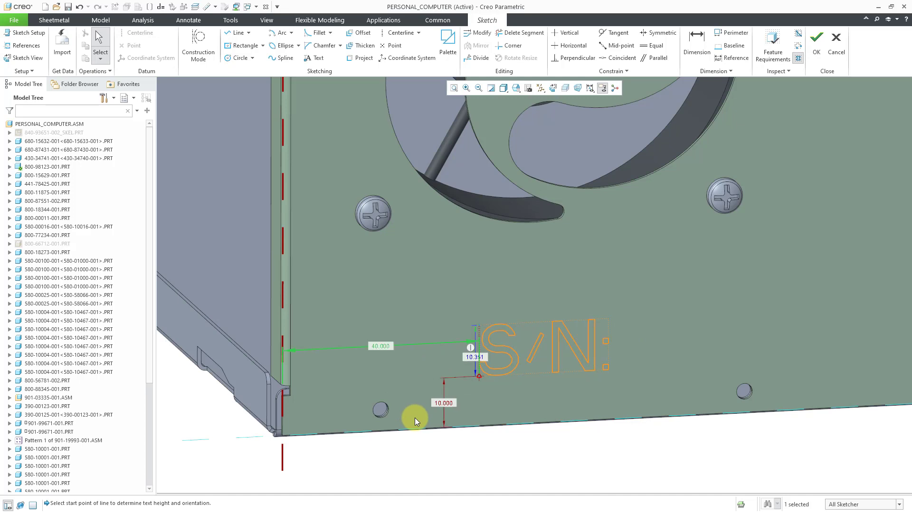
double_click(475, 357)
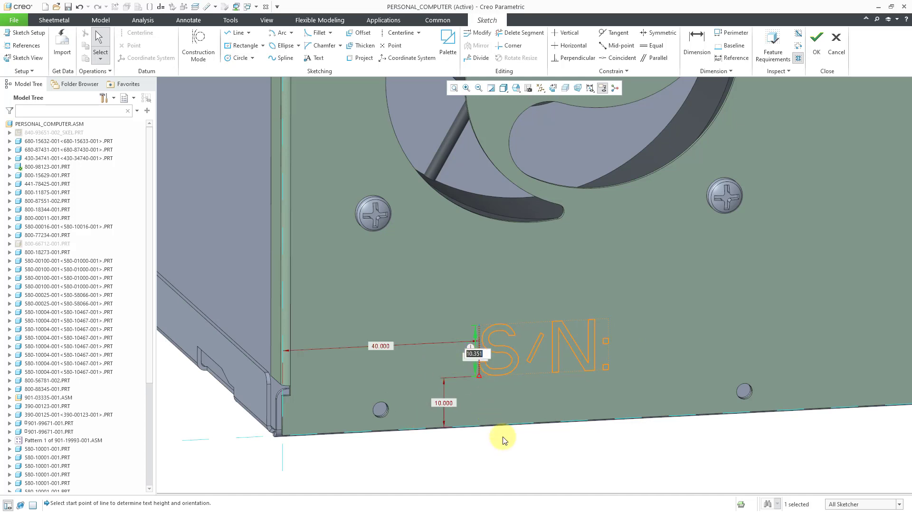
text(12.5)
key(Return)
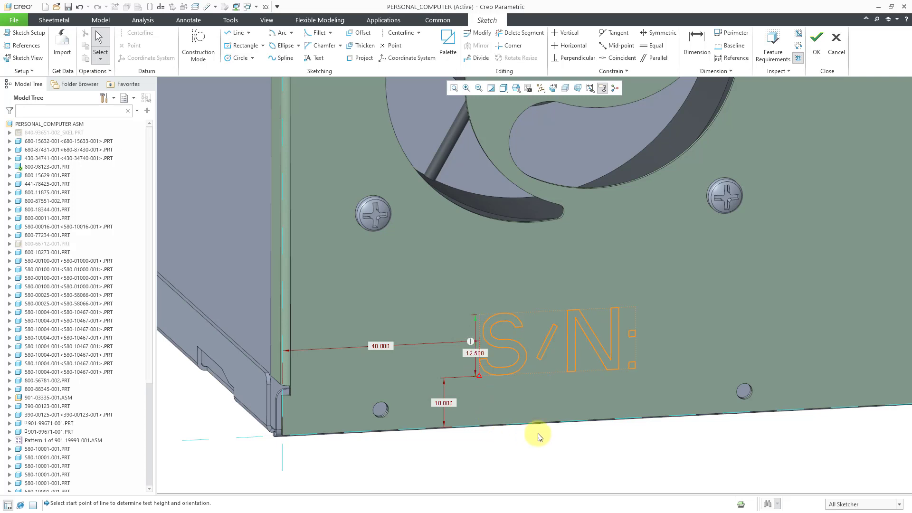
click(817, 45)
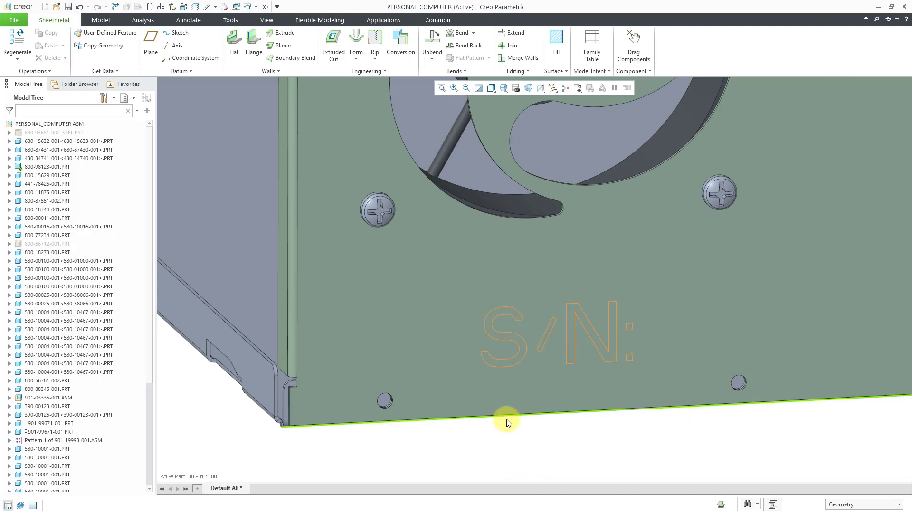
- Start a third cosmetic sketch from the Engineering features list
scroll(507, 422, up, 3)
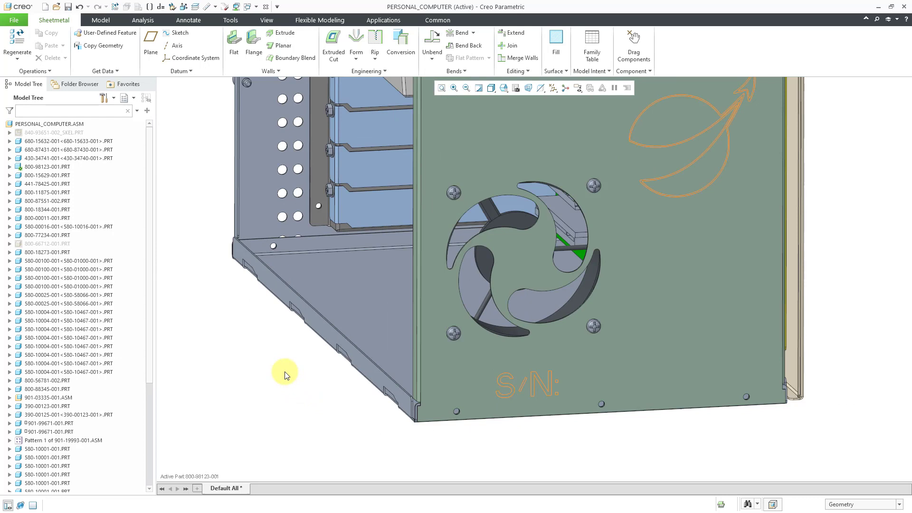
click(368, 72)
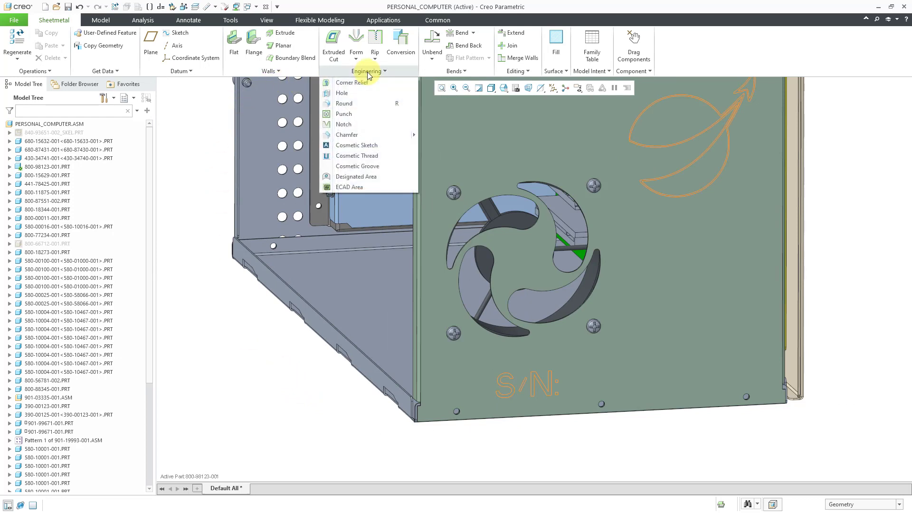
click(377, 145)
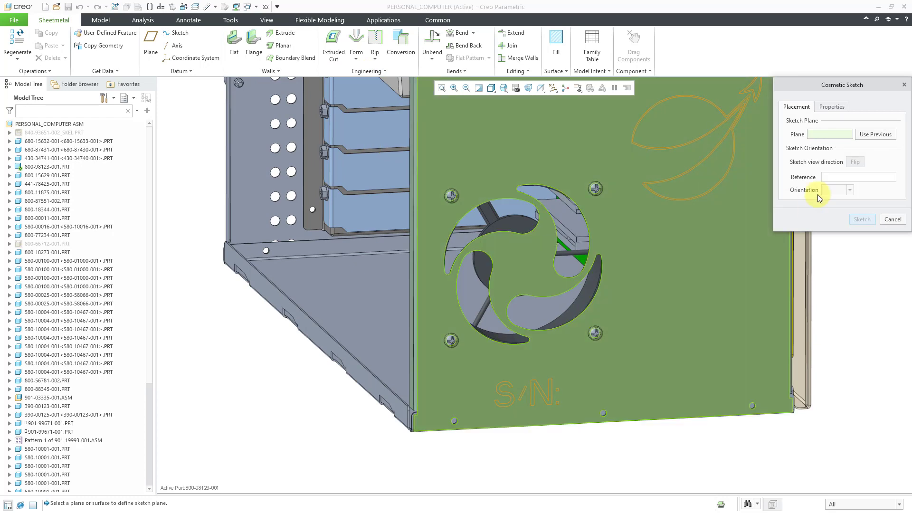
- Enable hatching lines in the sketch properties at a 45° angle
click(831, 108)
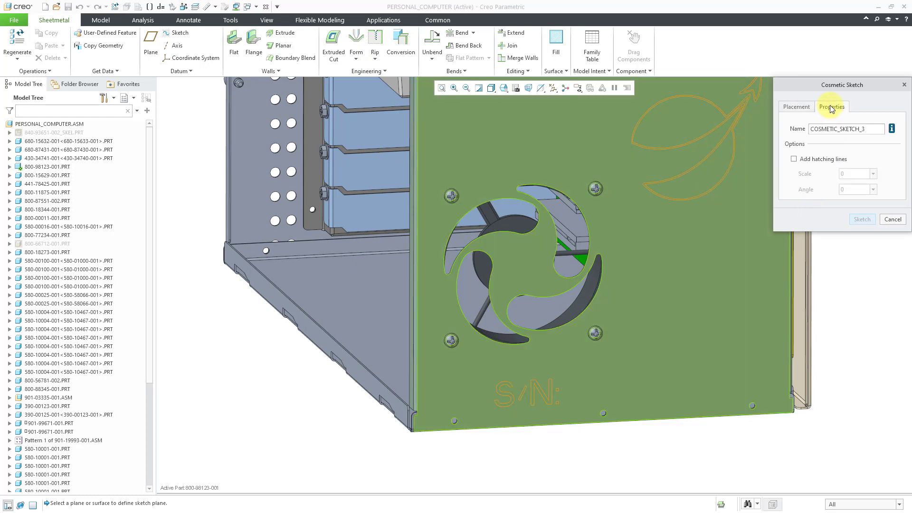
click(794, 159)
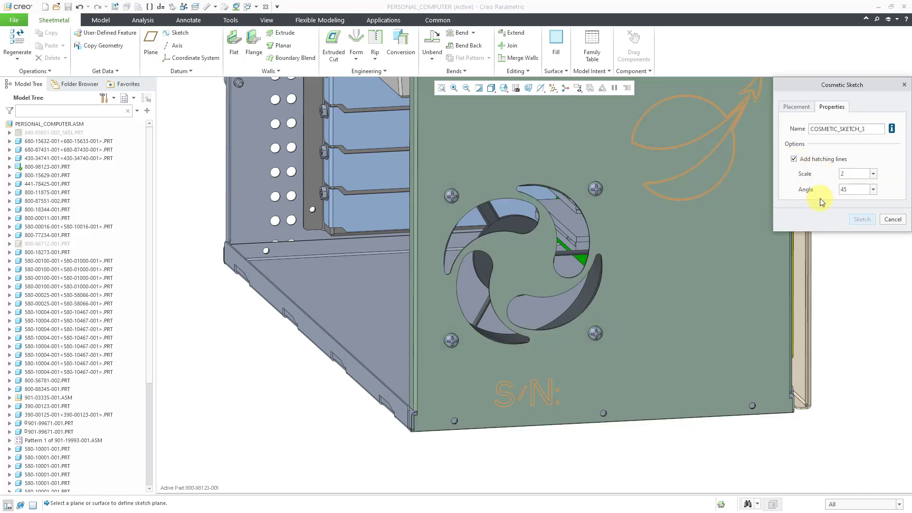
click(873, 174)
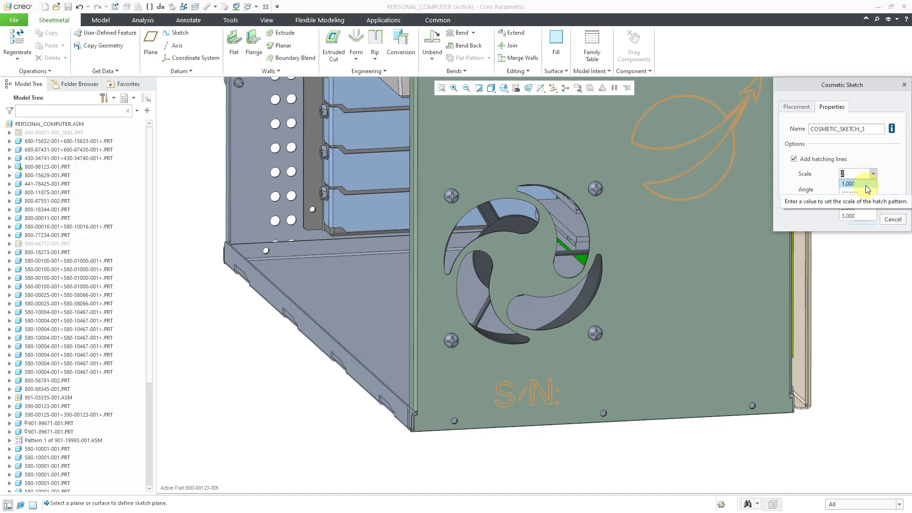
click(866, 185)
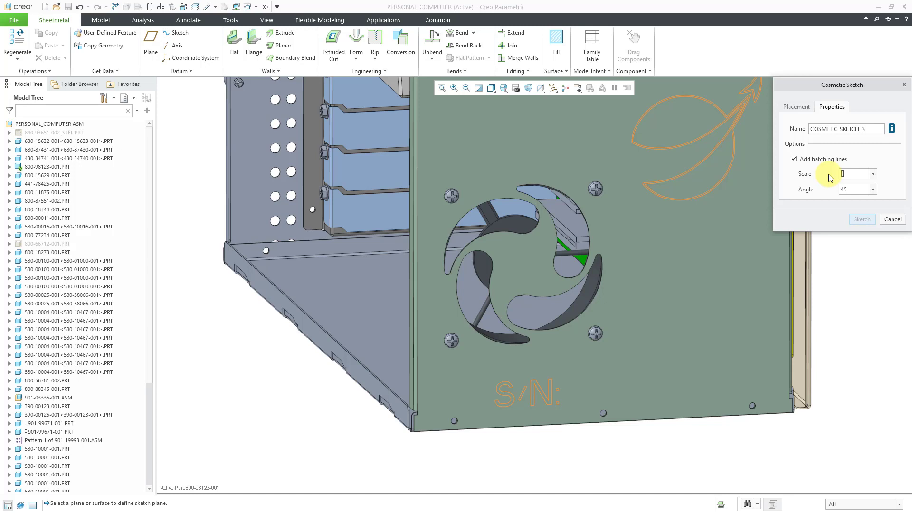
- Reuse the previous sketch plane from the Placement settings to begin sketching
click(796, 109)
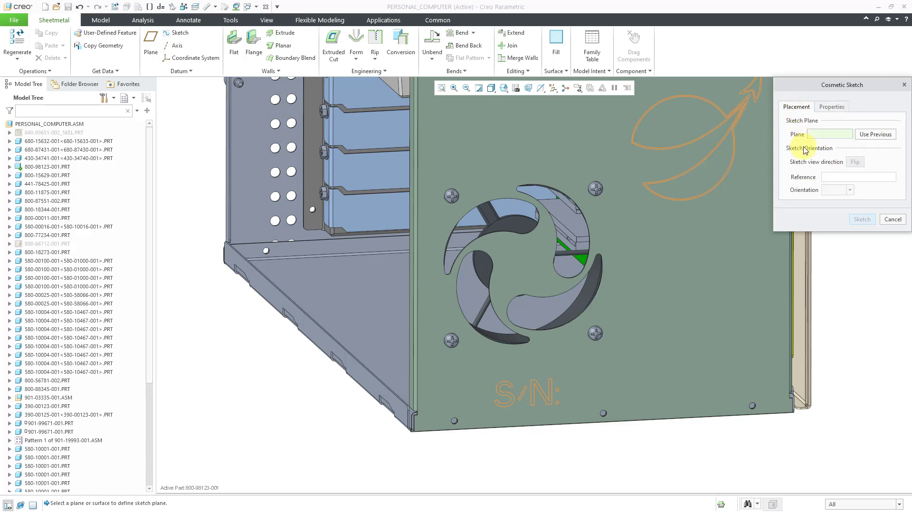
click(871, 136)
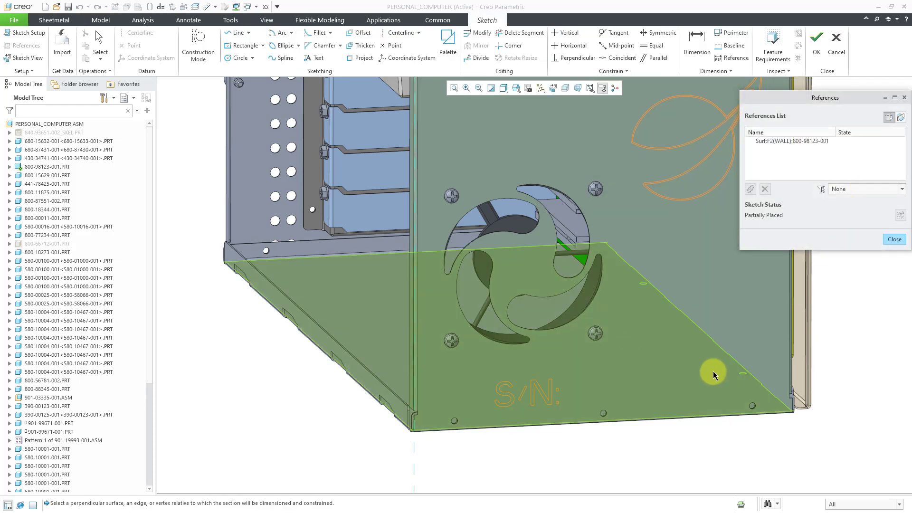
middle_drag(698, 387, 631, 141)
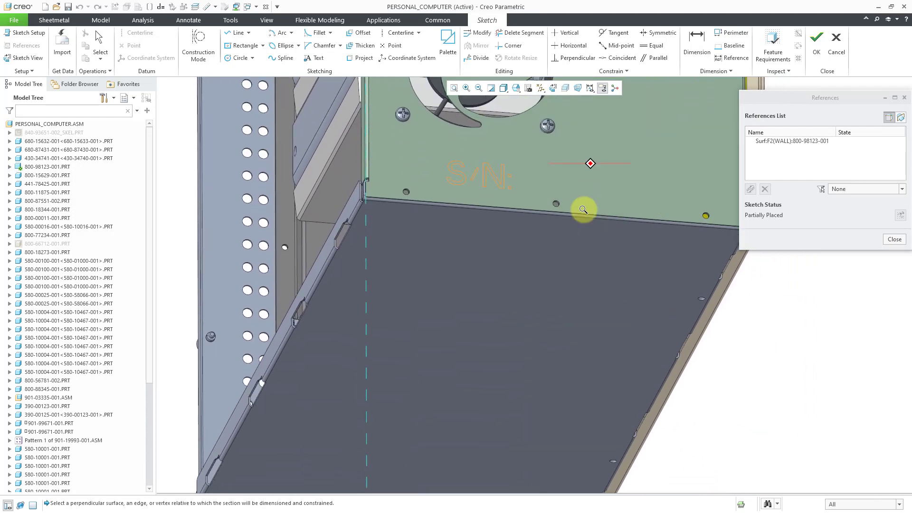
scroll(585, 209, down, 5)
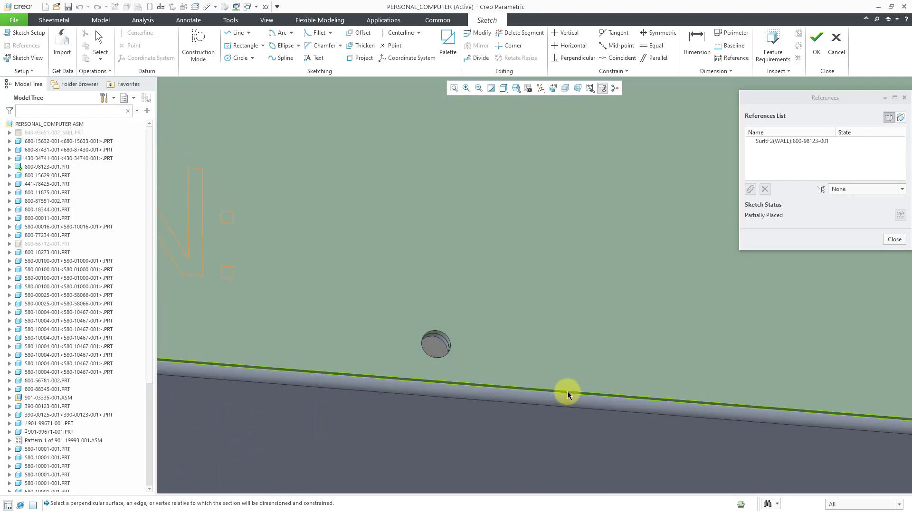
- Add the panel's bottom edge as an extra reference and close the References dialog
click(567, 392)
scroll(565, 397, up, 5)
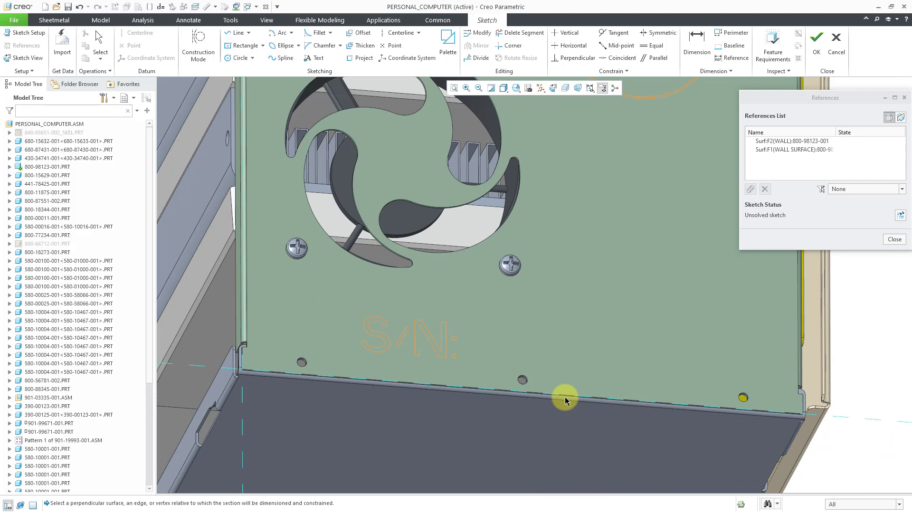
scroll(565, 397, up, 5)
middle_drag(574, 326, 589, 374)
click(895, 239)
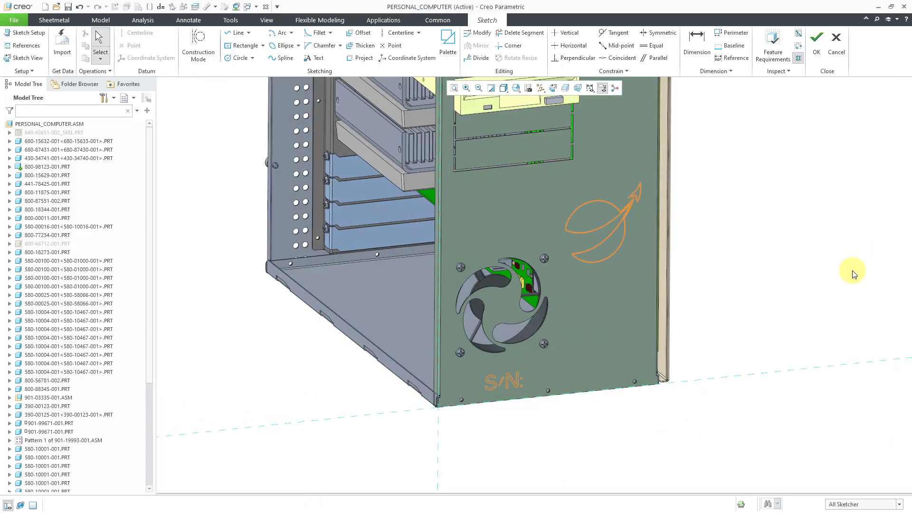
- Draw a rectangle right of the fan opening and finish it as a 45° hatched cosmetic sketch
click(243, 46)
click(600, 325)
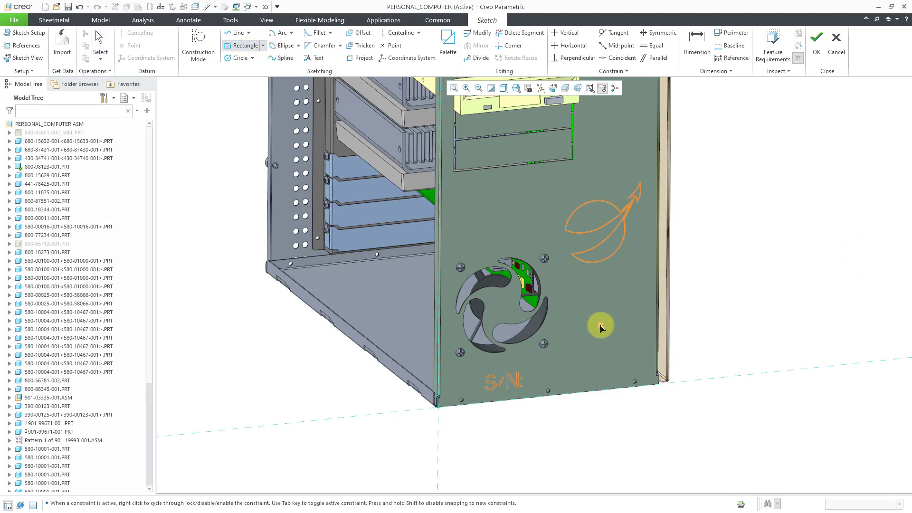
click(638, 292)
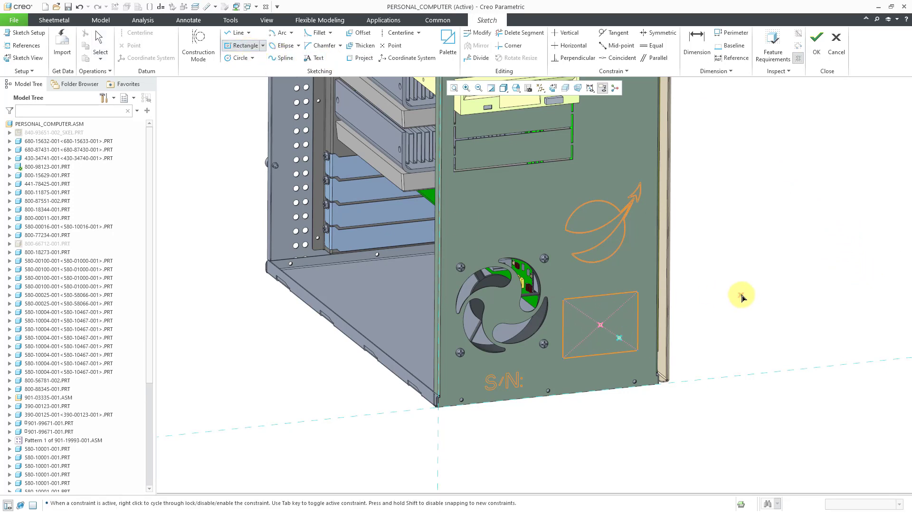
middle_click(753, 304)
click(753, 304)
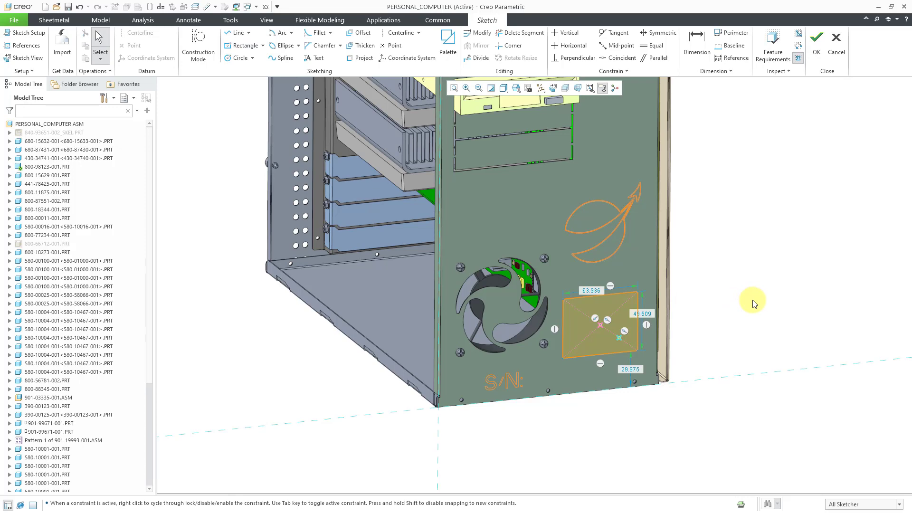
click(817, 48)
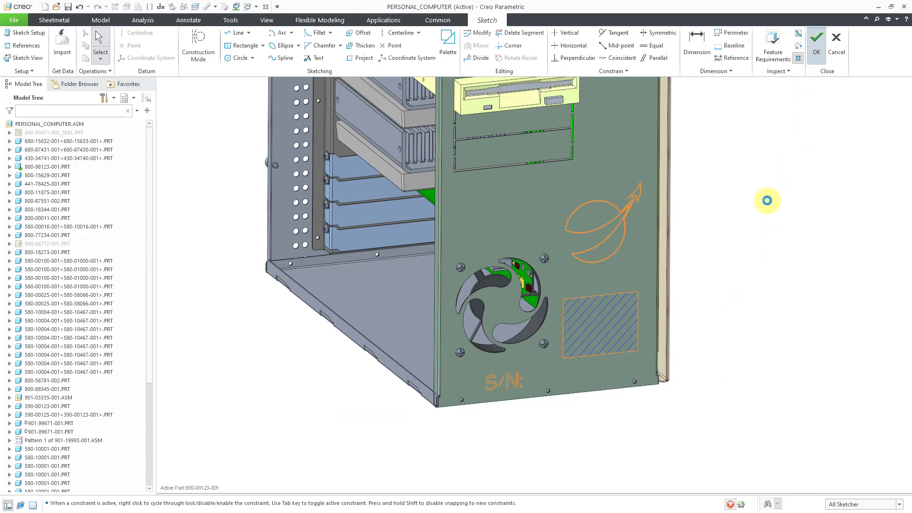
- Deselect the sketch, then pan and zoom the view onto the new hatched rectangle
click(715, 231)
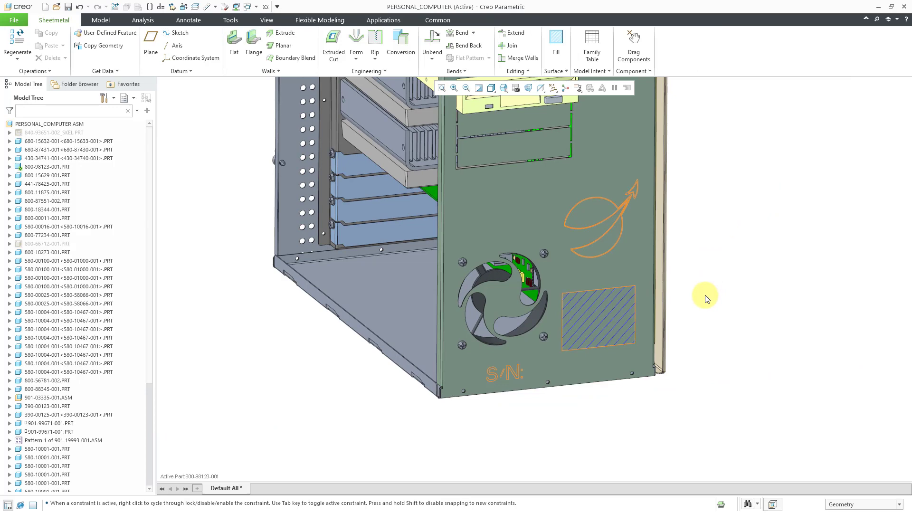
shift+middle_drag(705, 295, 670, 222)
scroll(585, 254, down, 5)
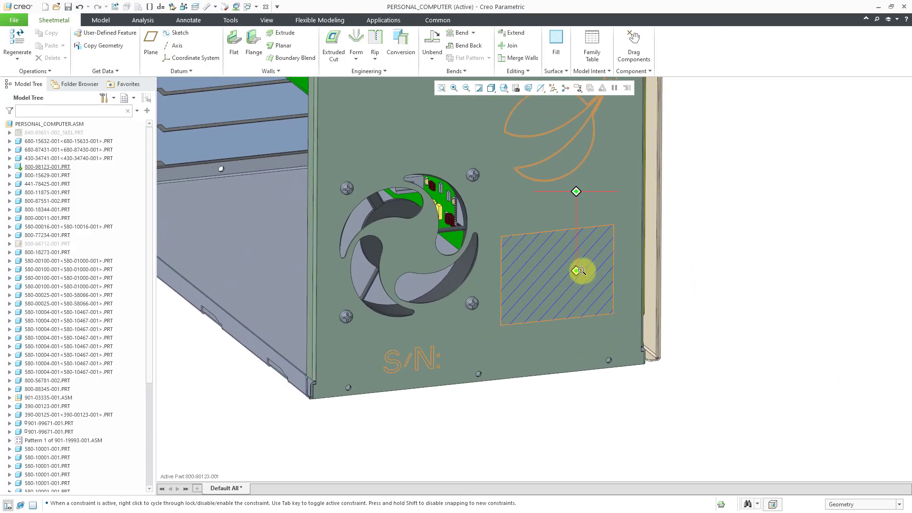
shift+middle_drag(582, 294, 580, 316)
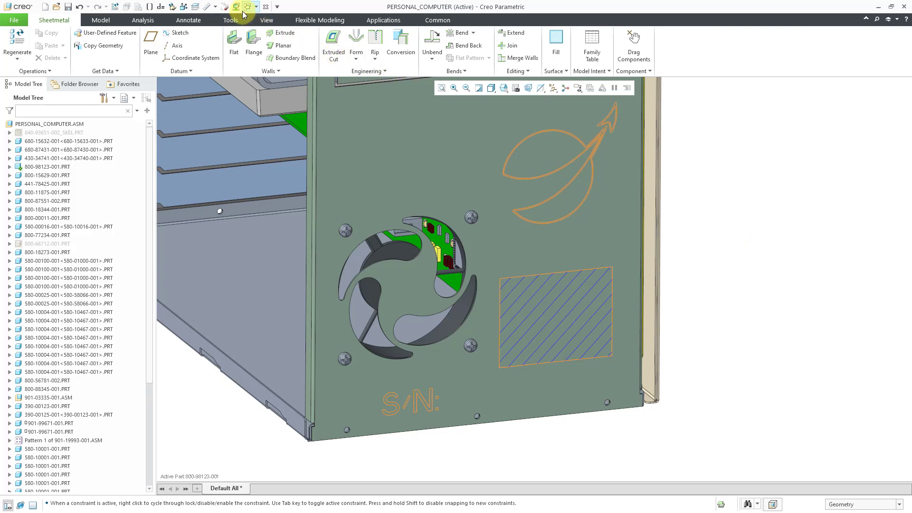
- Show the Layer Tree and create a new layer, LAY0001
click(196, 8)
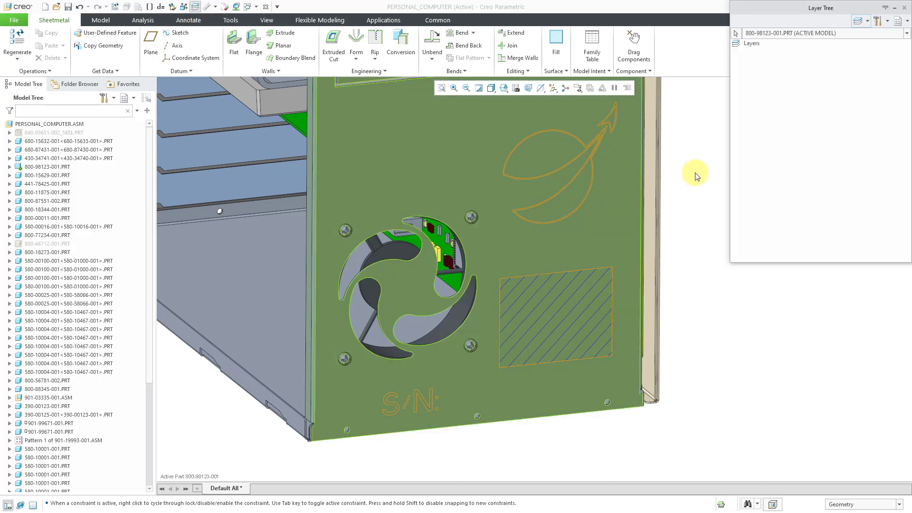
right_click(789, 118)
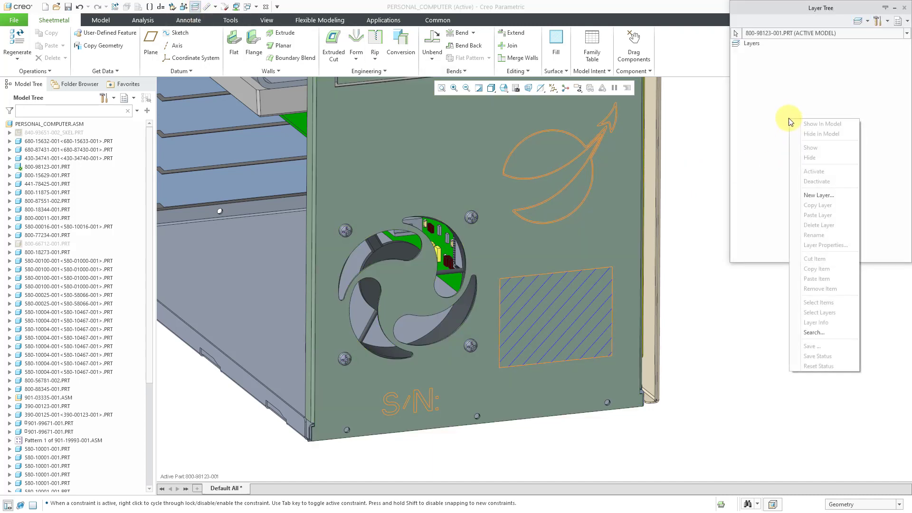
click(817, 194)
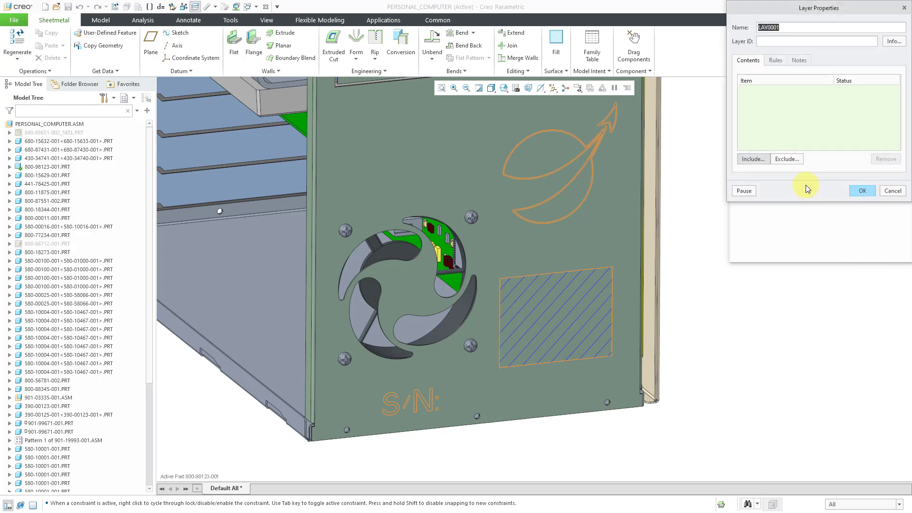
- Set the layer's rule option to associative and open its Rule Editor
click(776, 60)
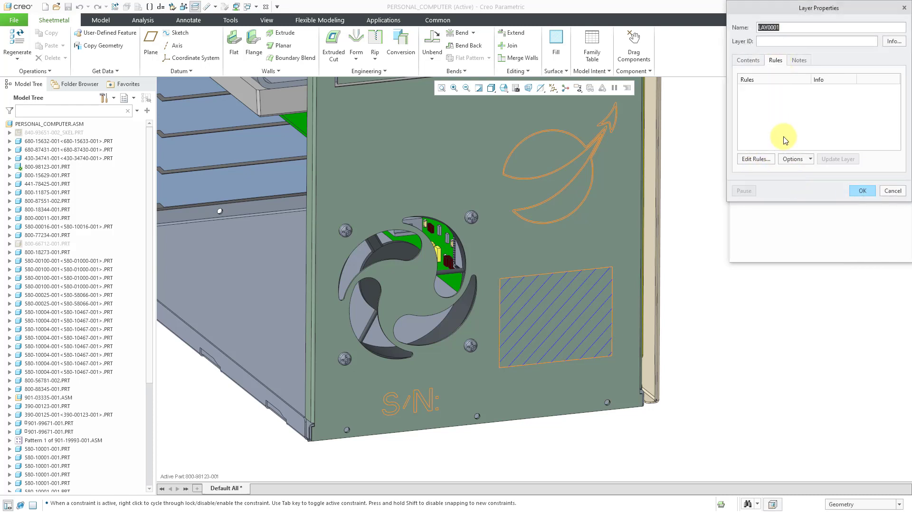
click(800, 160)
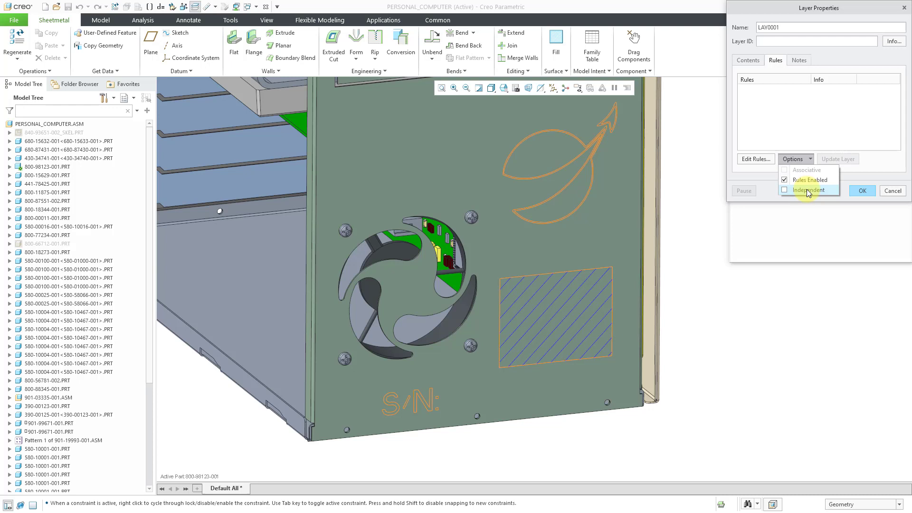
click(807, 189)
click(797, 160)
click(798, 170)
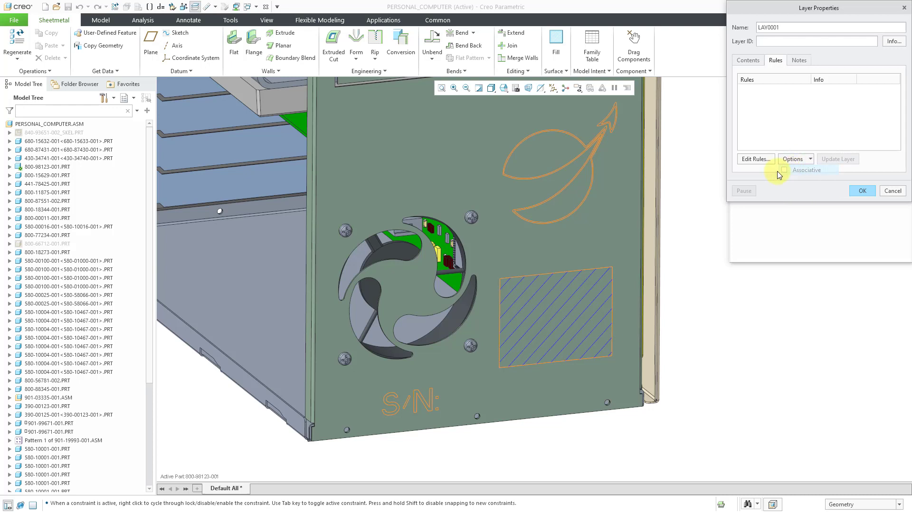
click(755, 160)
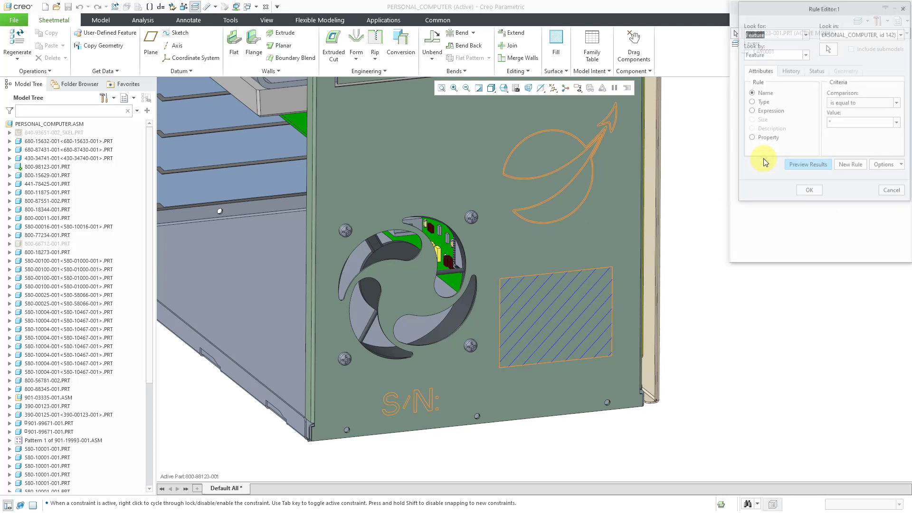
- Set the rule to match feature Type = Cosmetic and save layer LAY0001
click(761, 103)
click(899, 142)
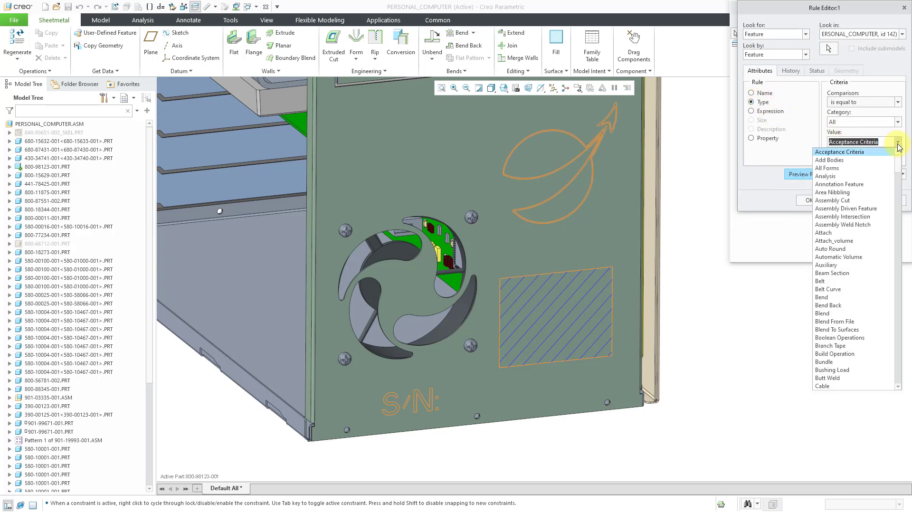
scroll(900, 180, down, 5)
drag(900, 182, 899, 194)
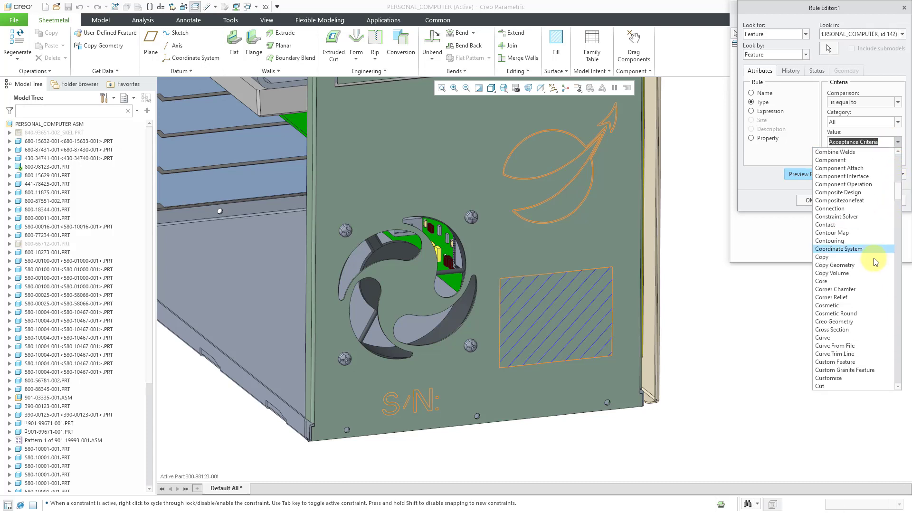
click(837, 306)
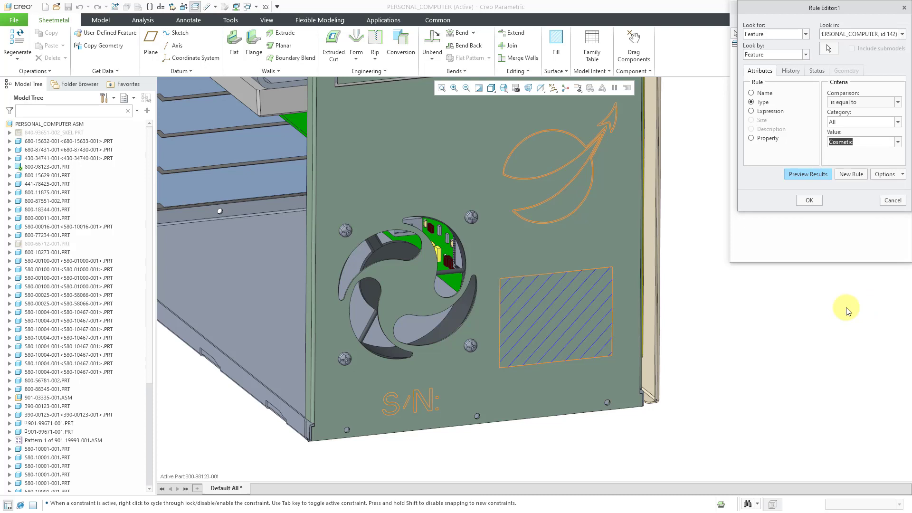
click(811, 200)
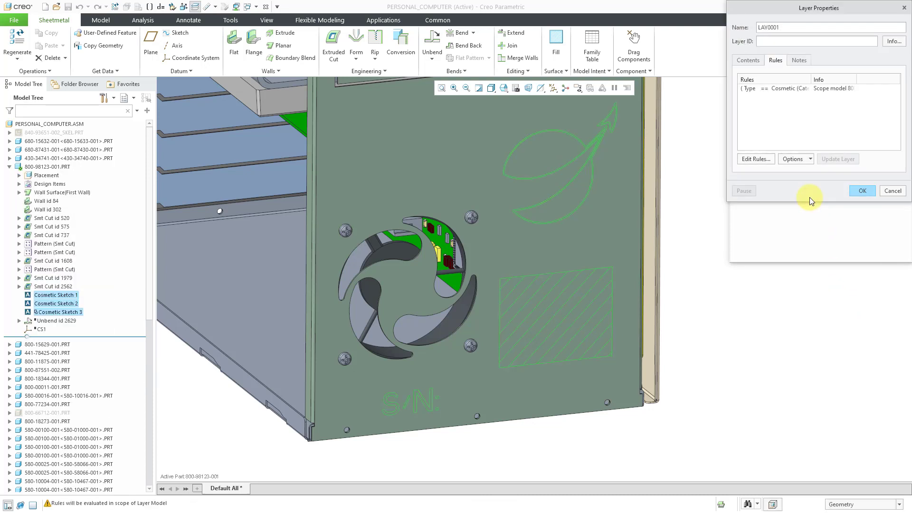
click(862, 191)
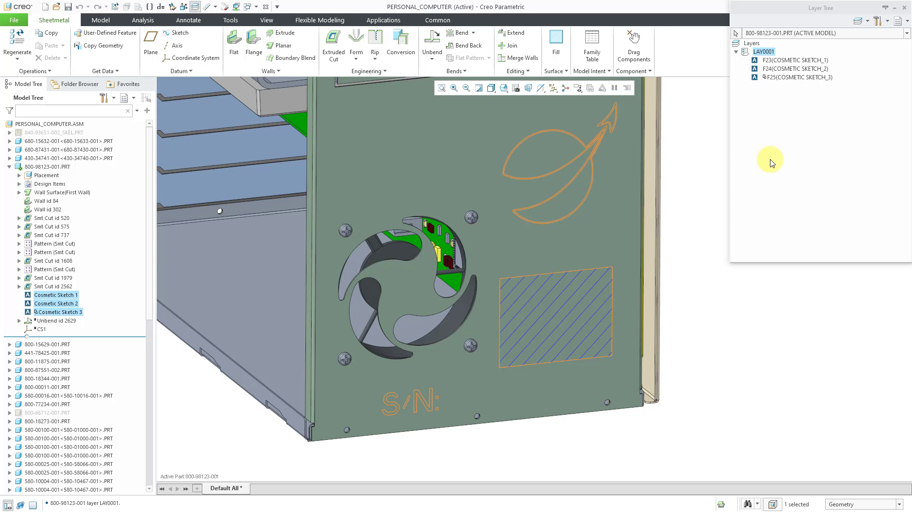
- Hide the Layer Tree and deselect the cosmetic sketches on the side panel
click(195, 7)
click(714, 176)
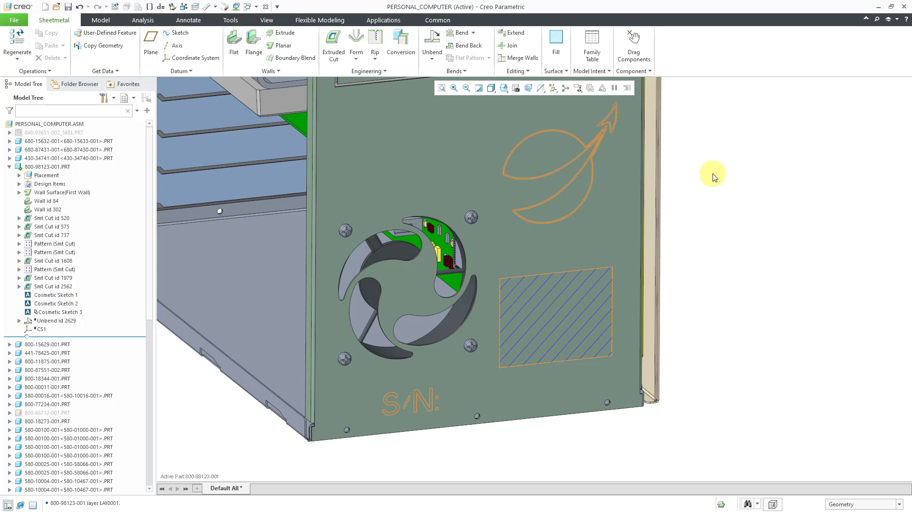